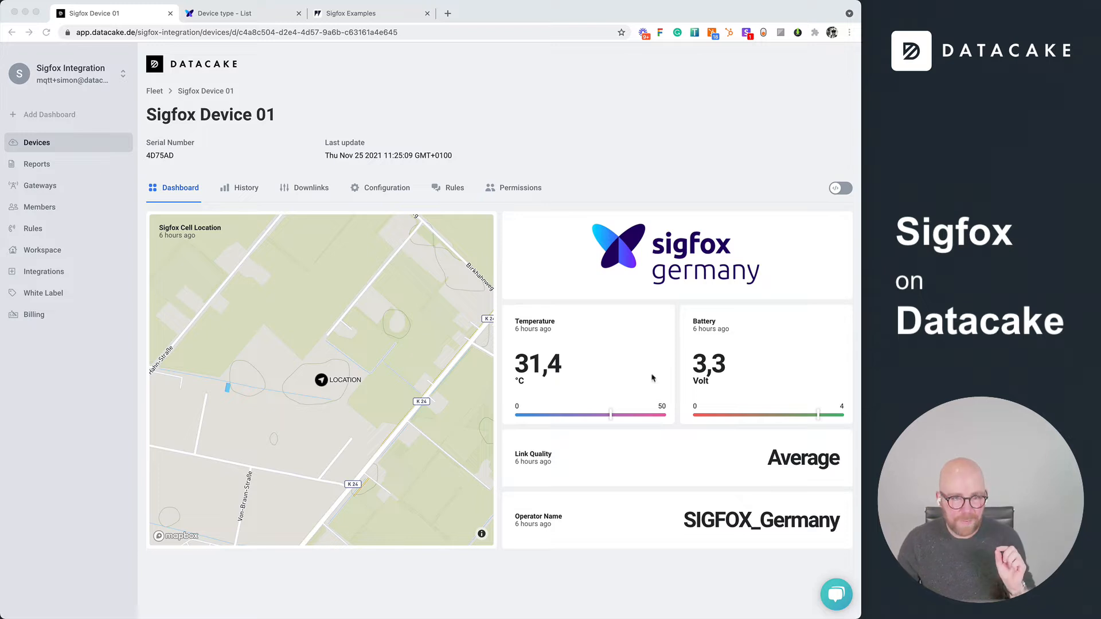
# Highlight the Connecting to SigFox sample code in the Pycom docs and open the PYCOM_DevKit_2 device type in the Sigfox backend.
pyautogui.click(380, 16)
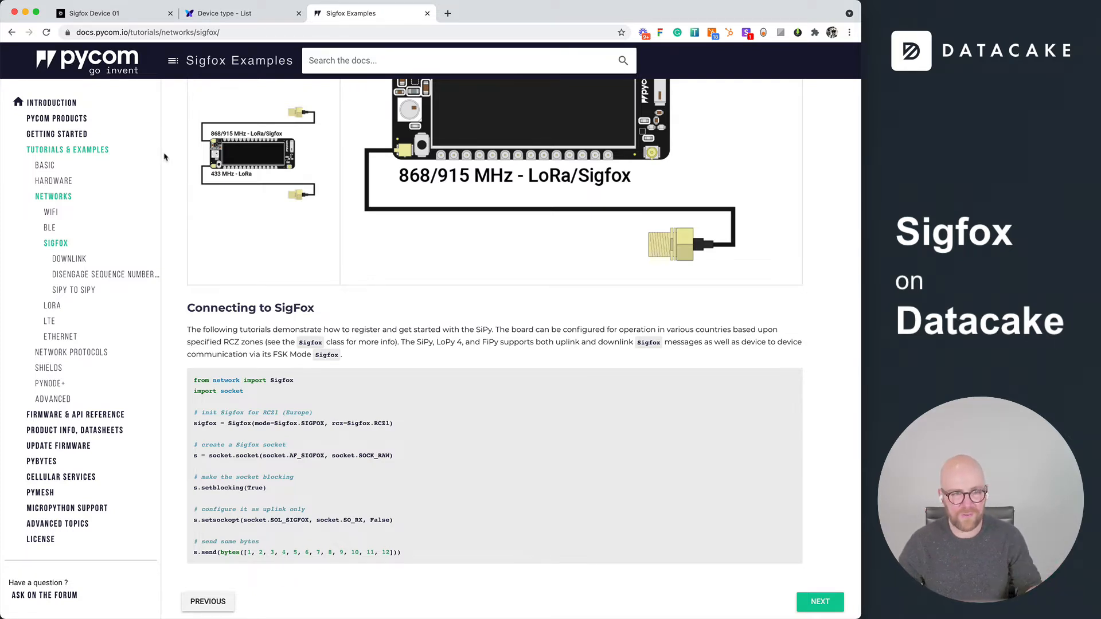
pyautogui.moveTo(424, 552); pyautogui.dragTo(180, 383)
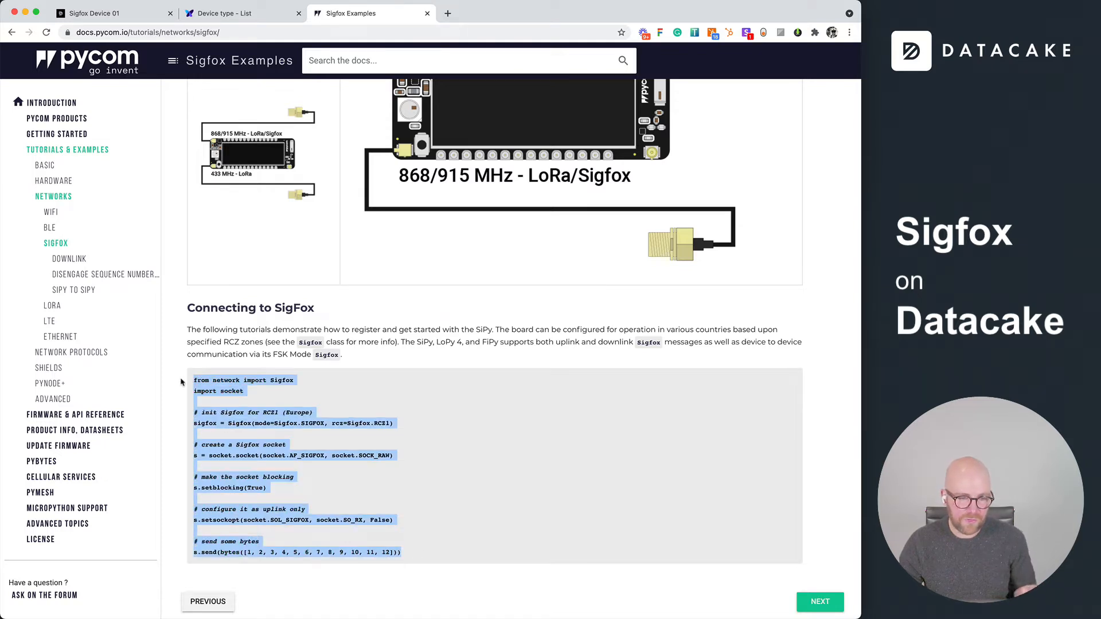
pyautogui.click(223, 8)
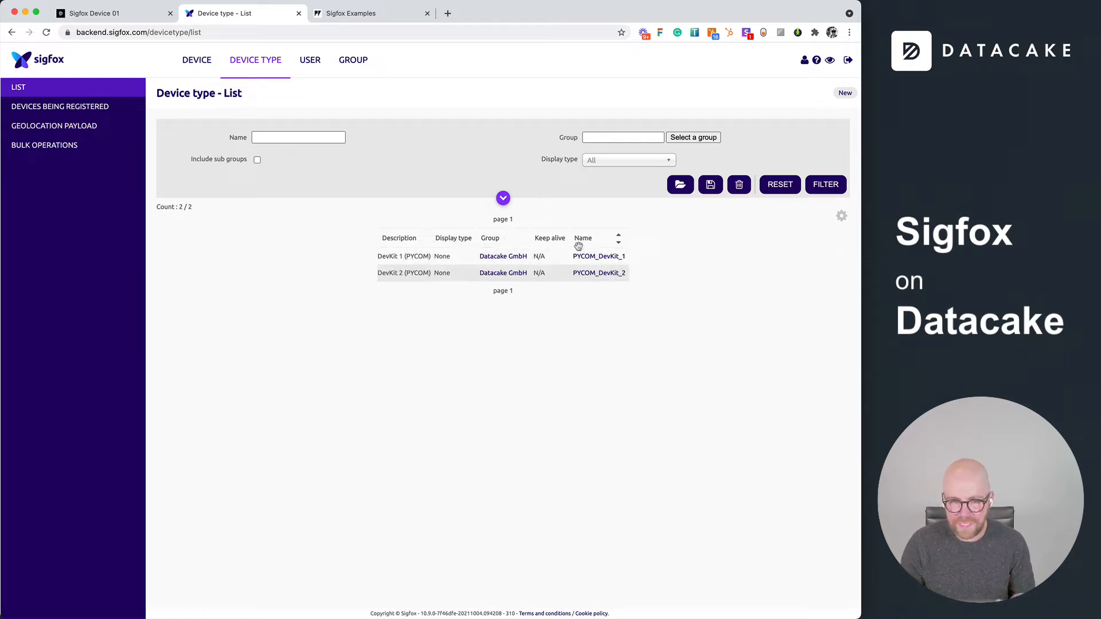
pyautogui.click(611, 274)
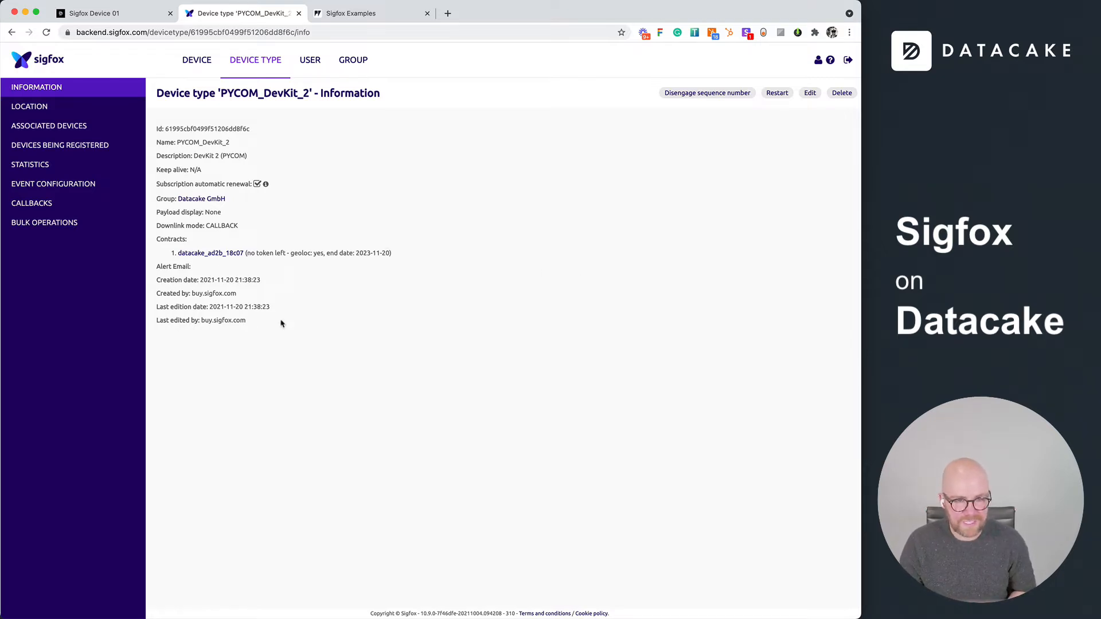
# Return to the Pycom Sigfox examples, follow the link to the Sigfox registration guide and read down to the DevKit identification form.
pyautogui.click(369, 16)
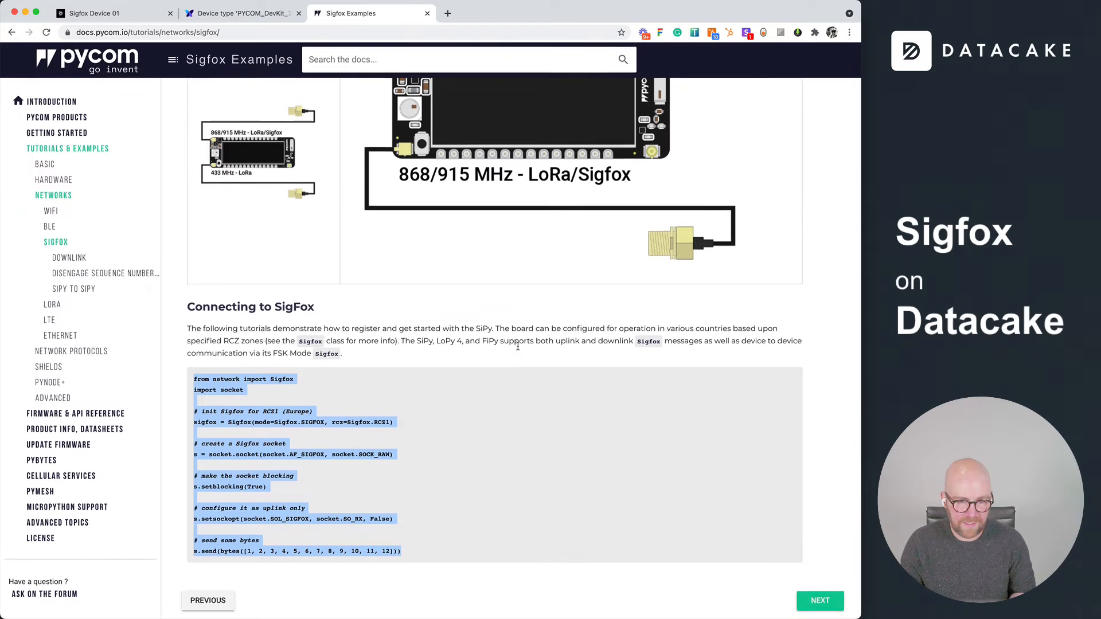
pyautogui.scroll(3, 414, 236)
pyautogui.scroll(-3, 414, 235)
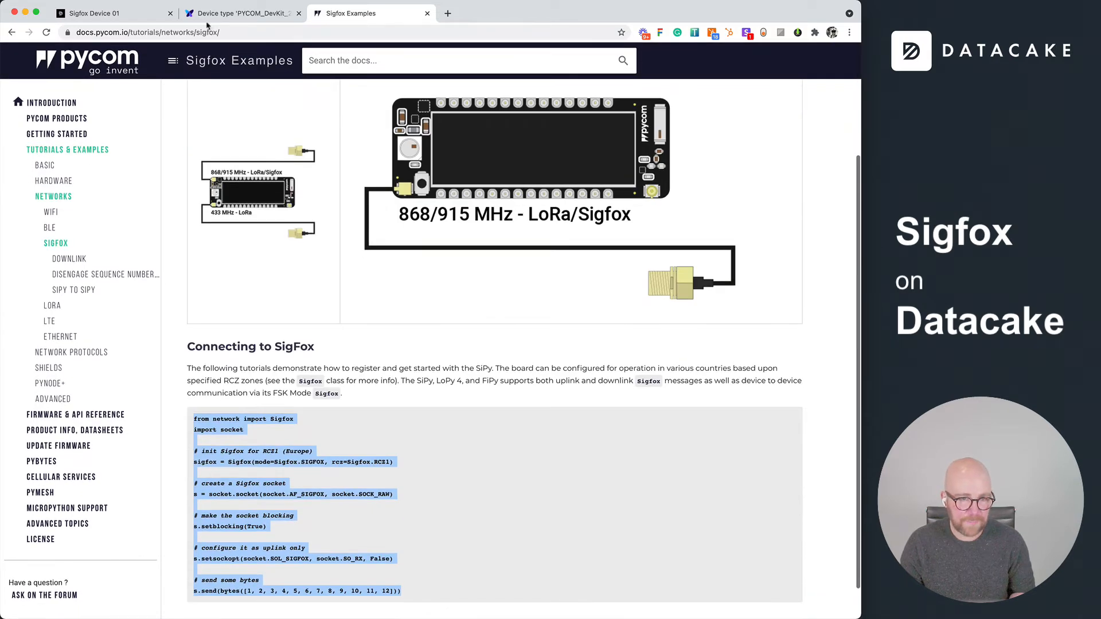
pyautogui.click(215, 17)
pyautogui.click(343, 17)
pyautogui.scroll(3, 425, 155)
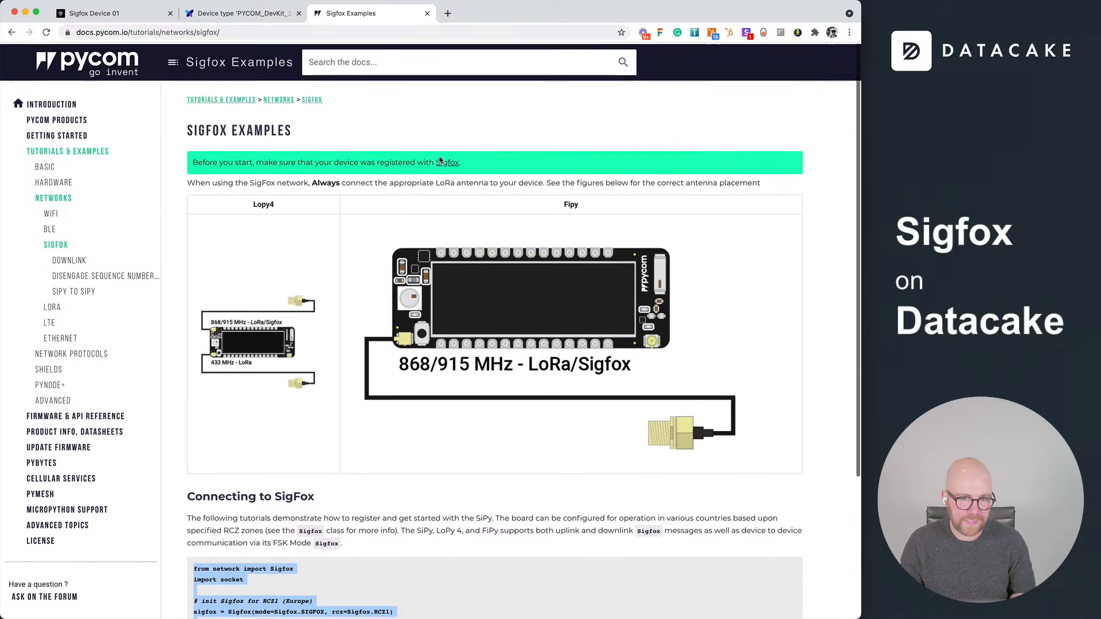
pyautogui.click(449, 159)
pyautogui.scroll(-10, 534, 332)
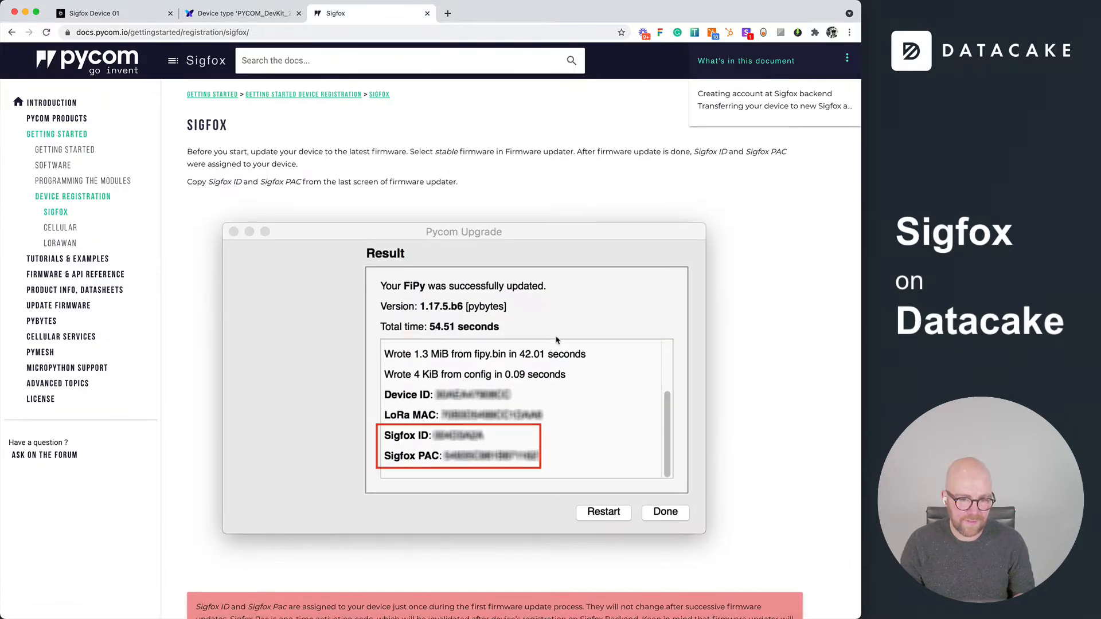
pyautogui.scroll(-8, 533, 393)
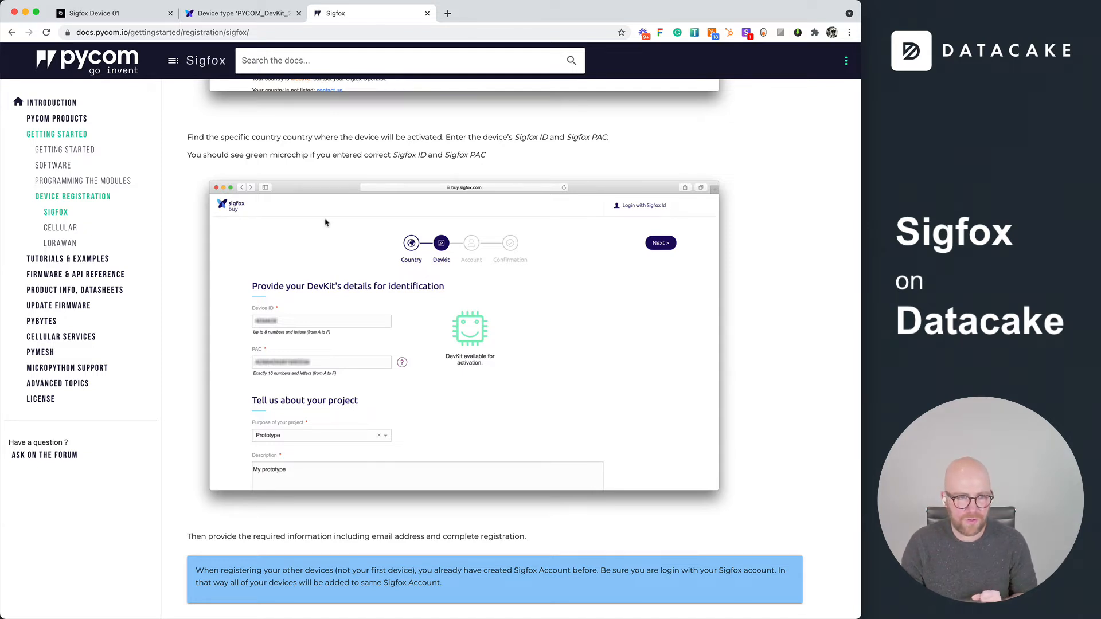
# In the Sigfox backend, open the DATA_ADVANCED service callback of PYCOM_DevKit_2 and examine the computedLocation variable in its JSON body.
pyautogui.click(246, 15)
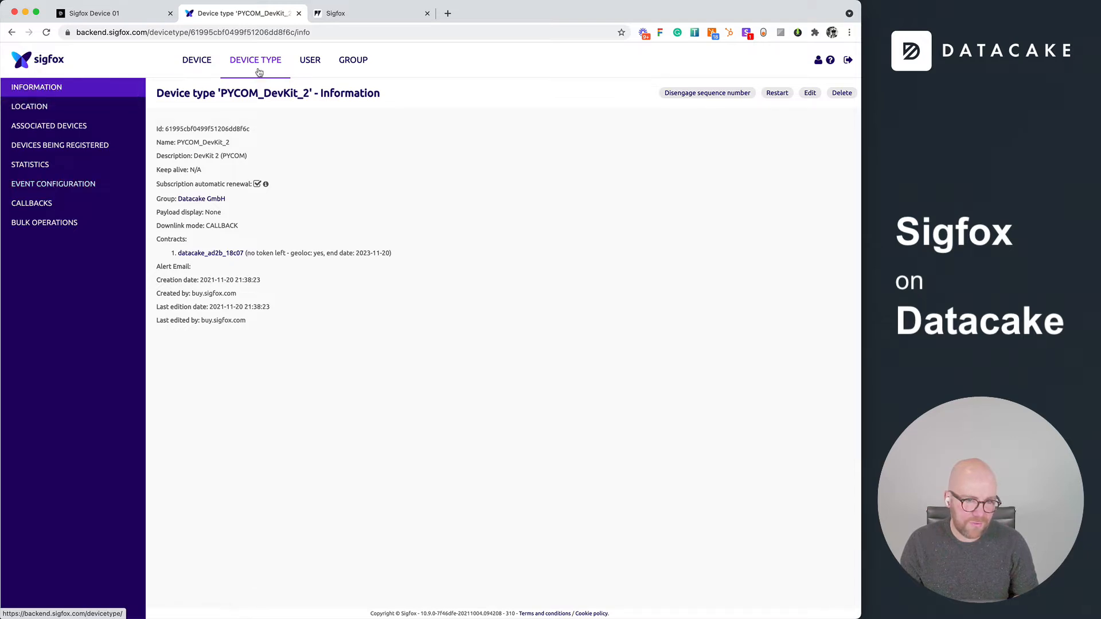
pyautogui.click(36, 206)
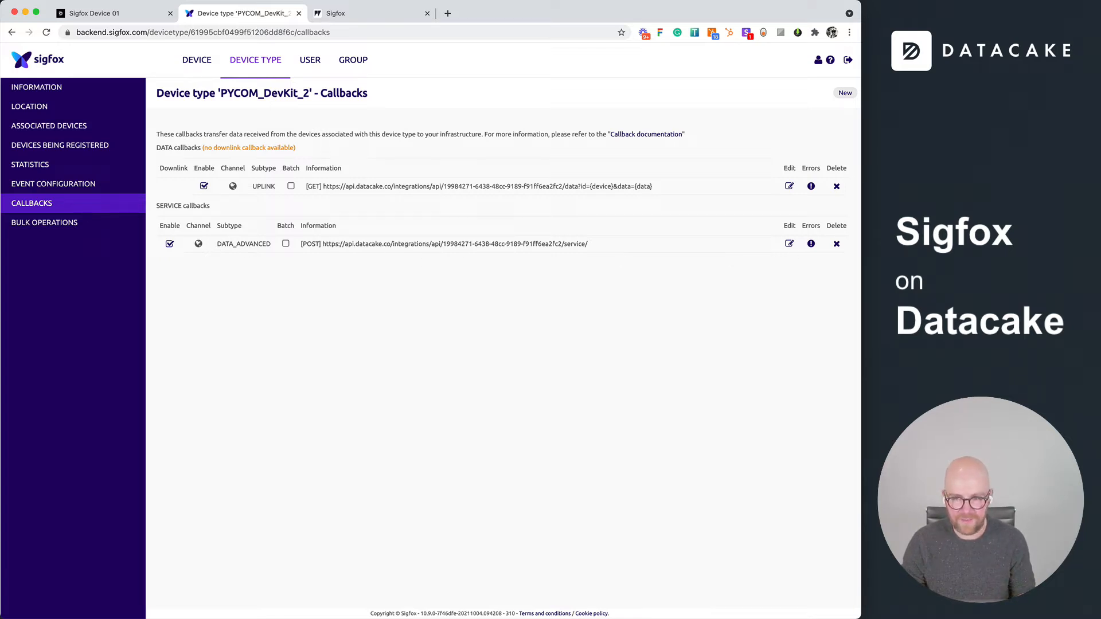
pyautogui.click(789, 243)
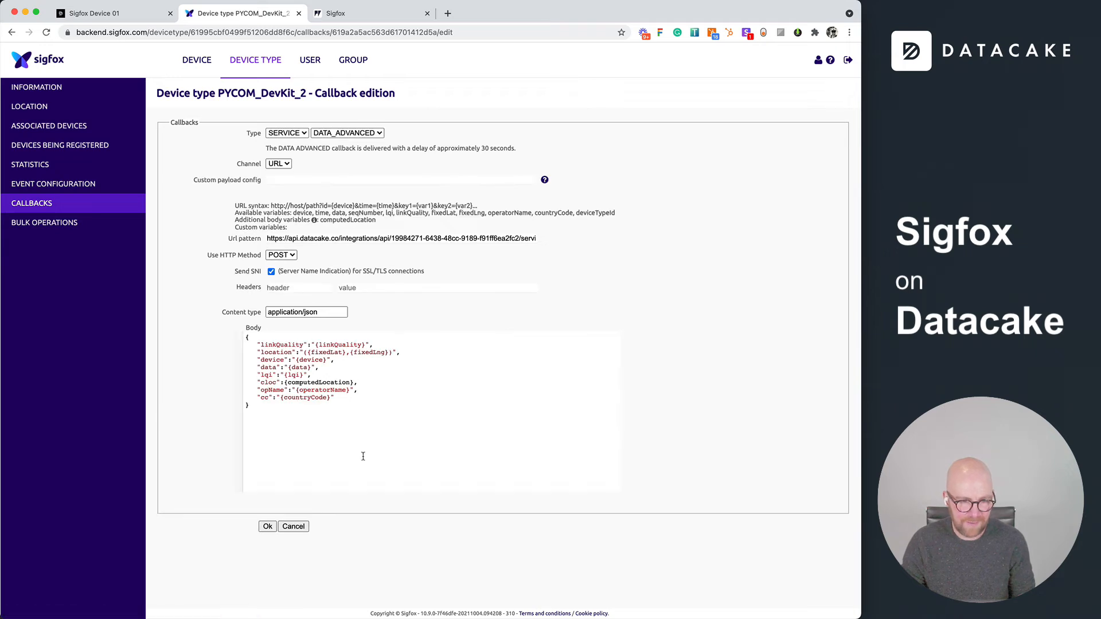
pyautogui.moveTo(363, 456); pyautogui.dragTo(229, 320)
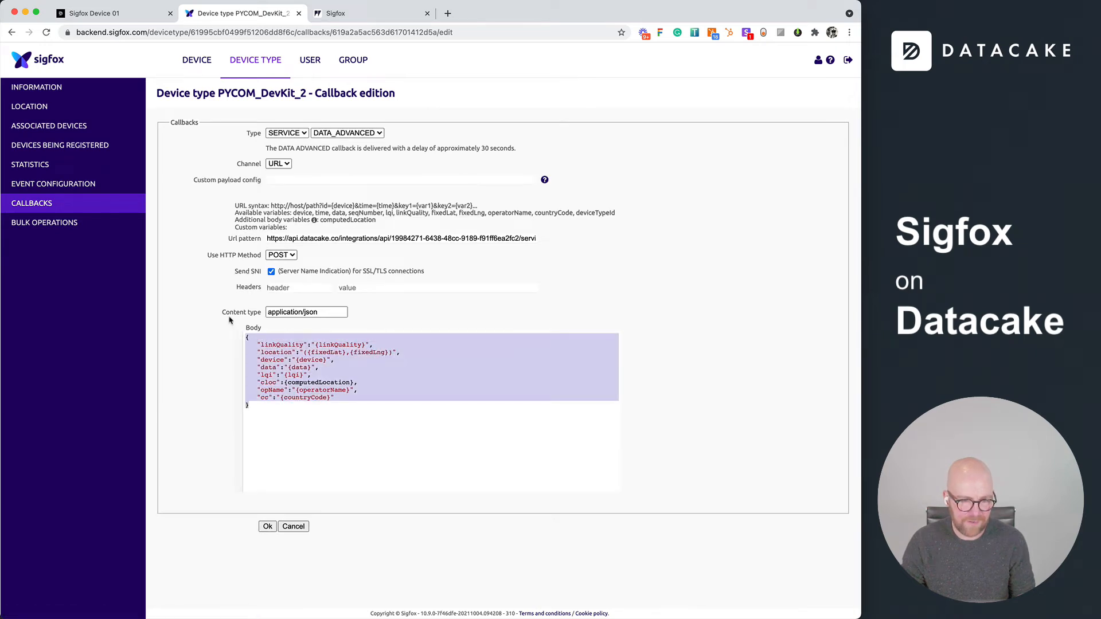
pyautogui.doubleClick(297, 383)
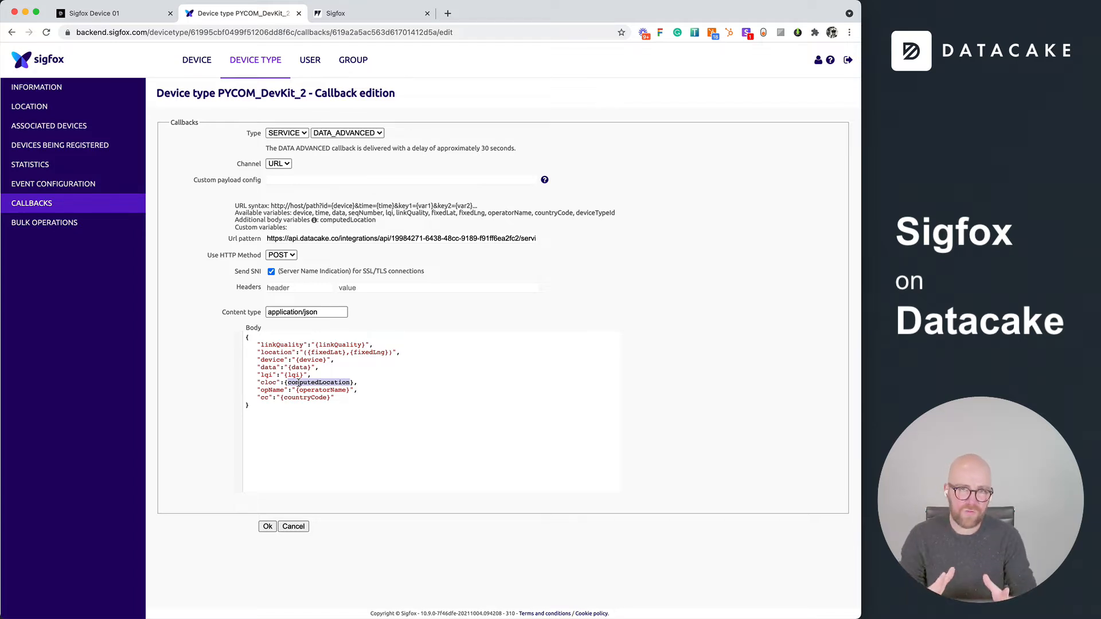
# Switch to Datacake and start adding an API device to the existing Sigfox Demo Product, closing the dialog without adding it.
pyautogui.click(119, 14)
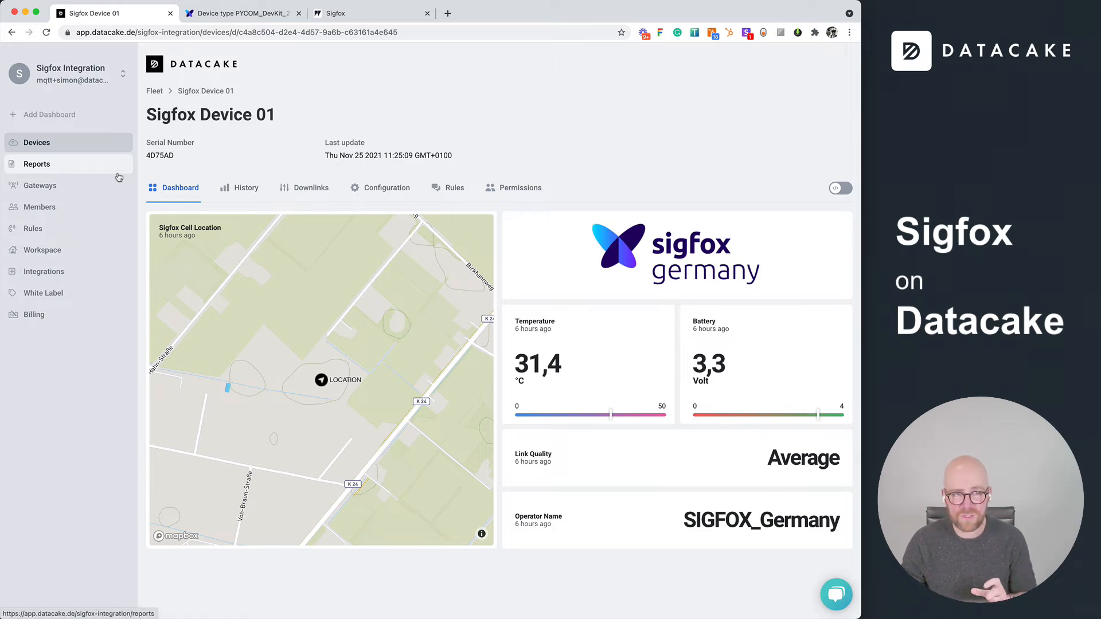
pyautogui.click(80, 145)
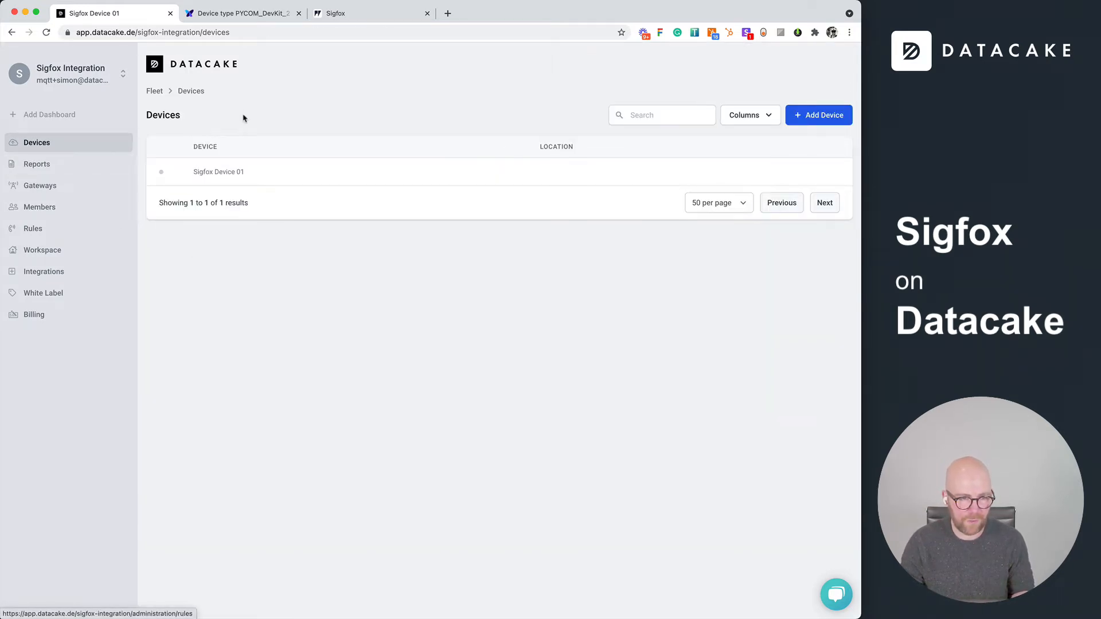
pyautogui.click(834, 115)
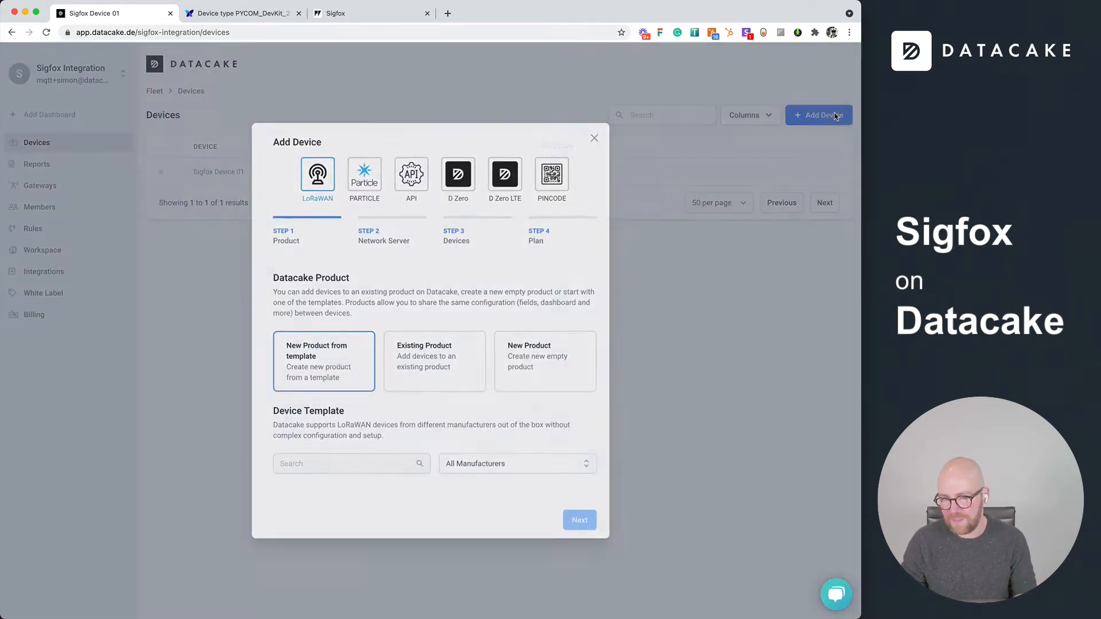
pyautogui.click(411, 174)
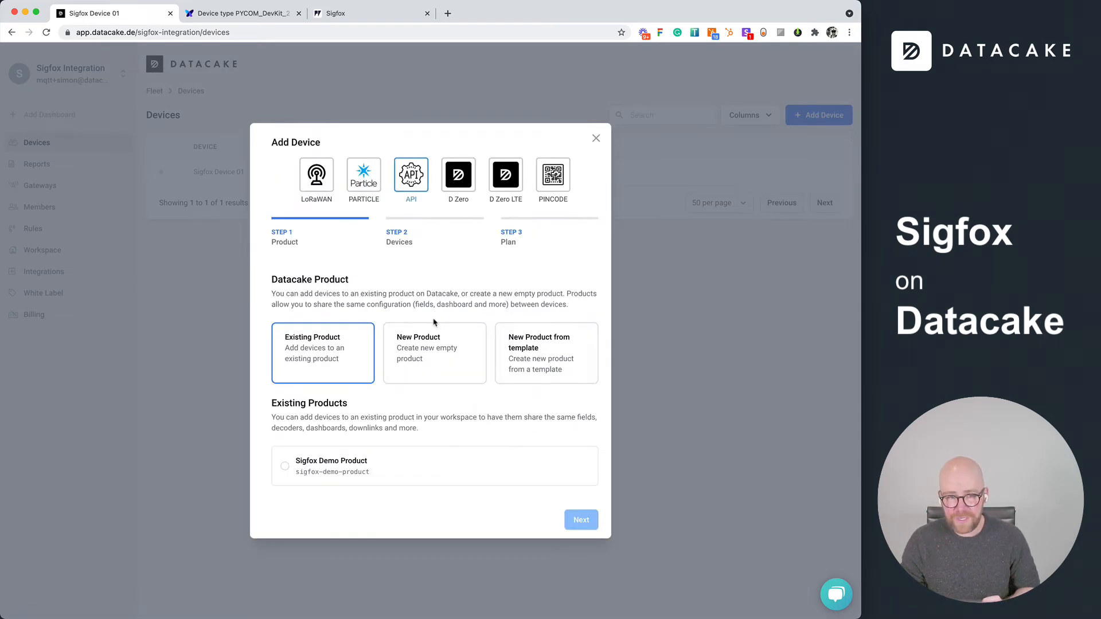
pyautogui.click(328, 466)
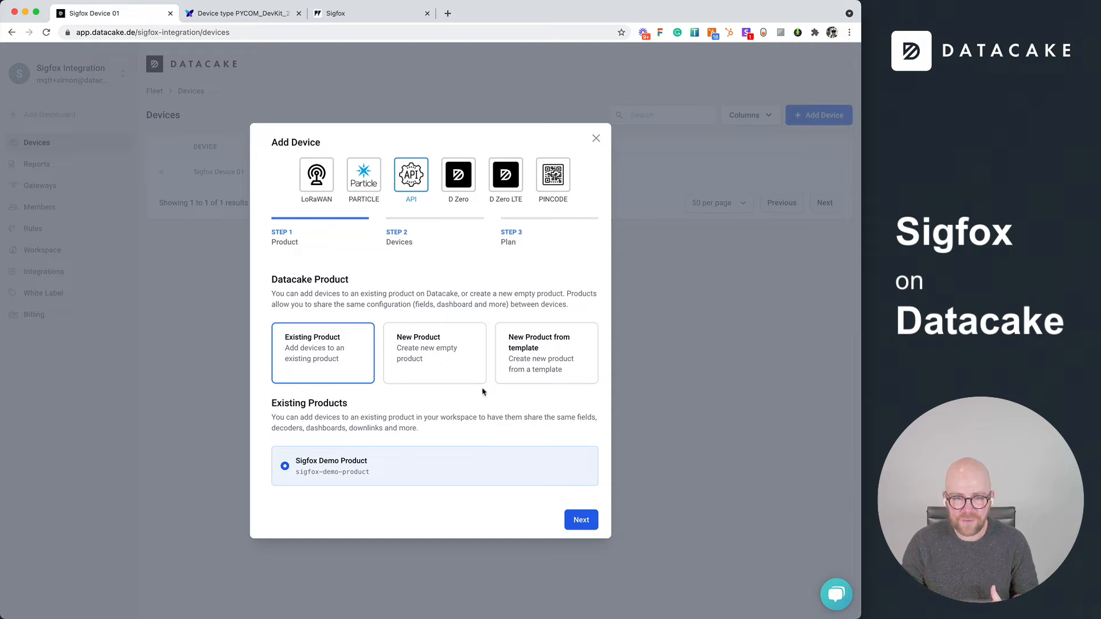
pyautogui.click(464, 366)
pyautogui.click(332, 360)
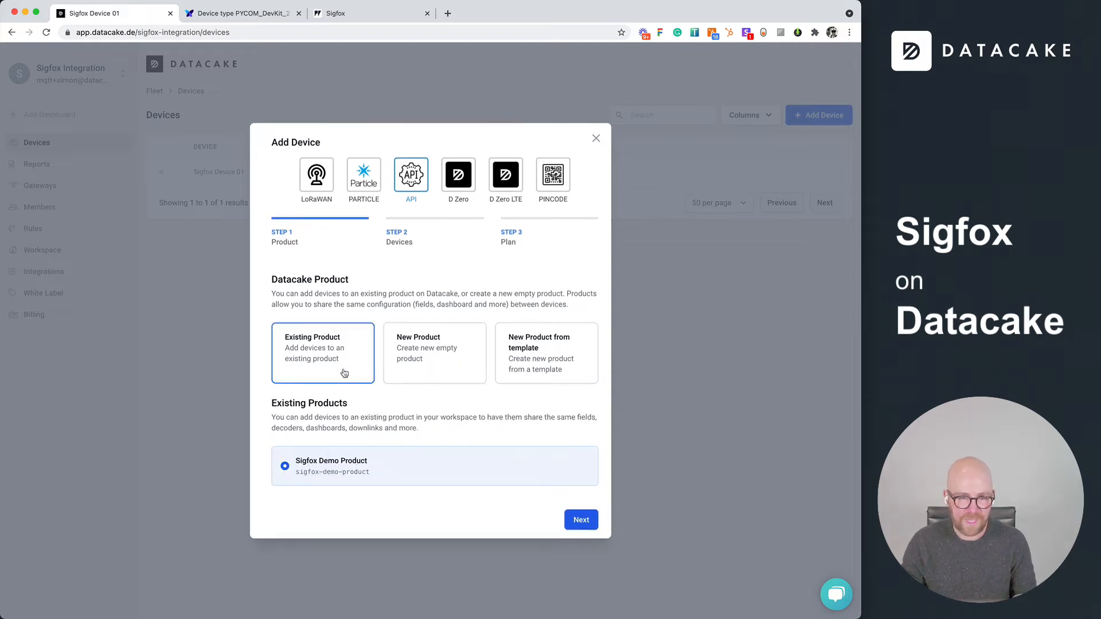
pyautogui.click(596, 138)
# Open the configuration of Sigfox Device 01 and compare its HTTP Endpoint URL with the Url pattern of the Sigfox callback.
pyautogui.click(228, 172)
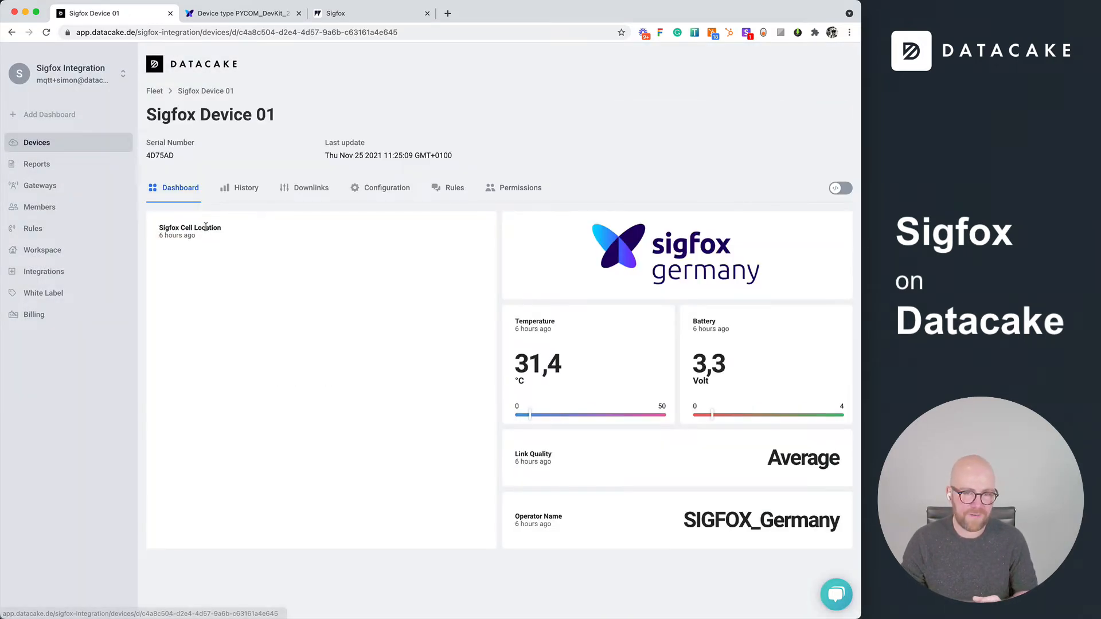
pyautogui.click(380, 187)
pyautogui.scroll(-15, 143, 261)
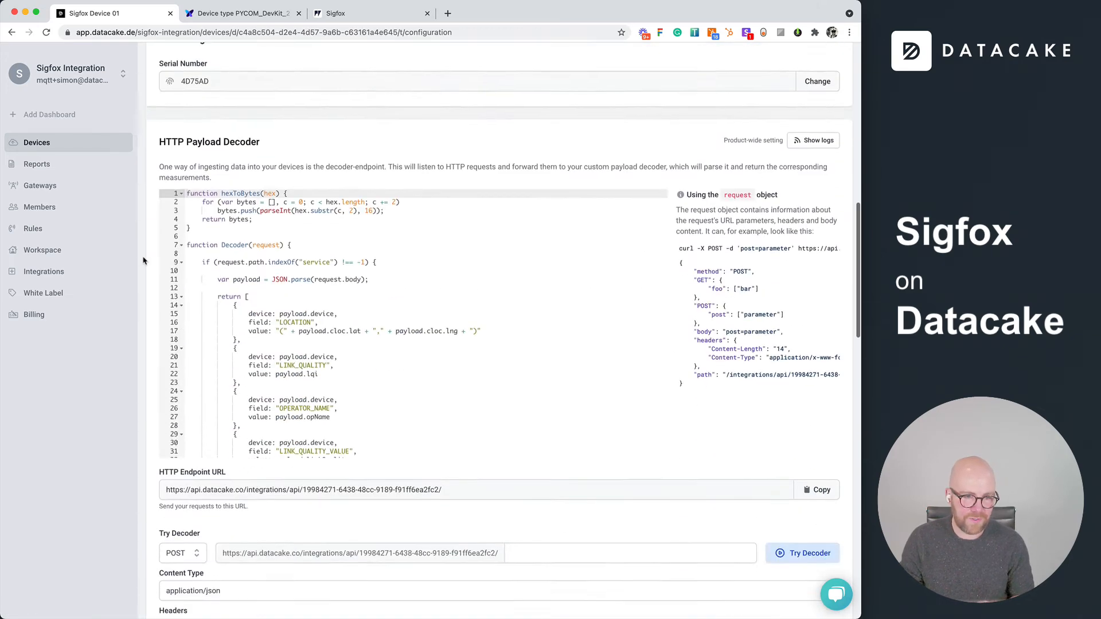
pyautogui.moveTo(165, 225); pyautogui.dragTo(448, 225)
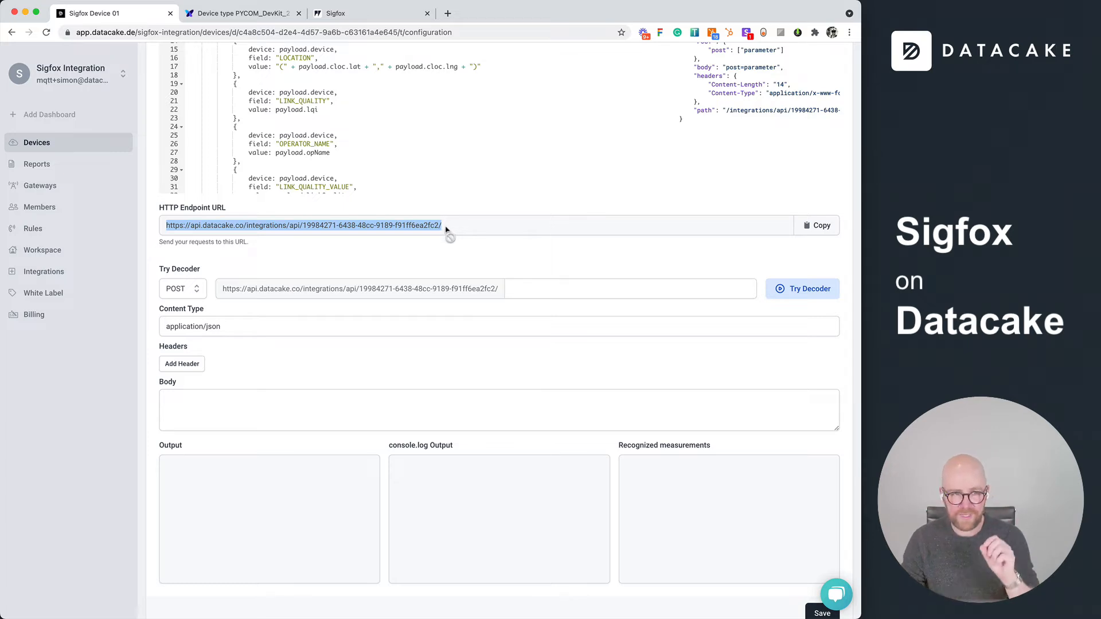
pyautogui.click(276, 17)
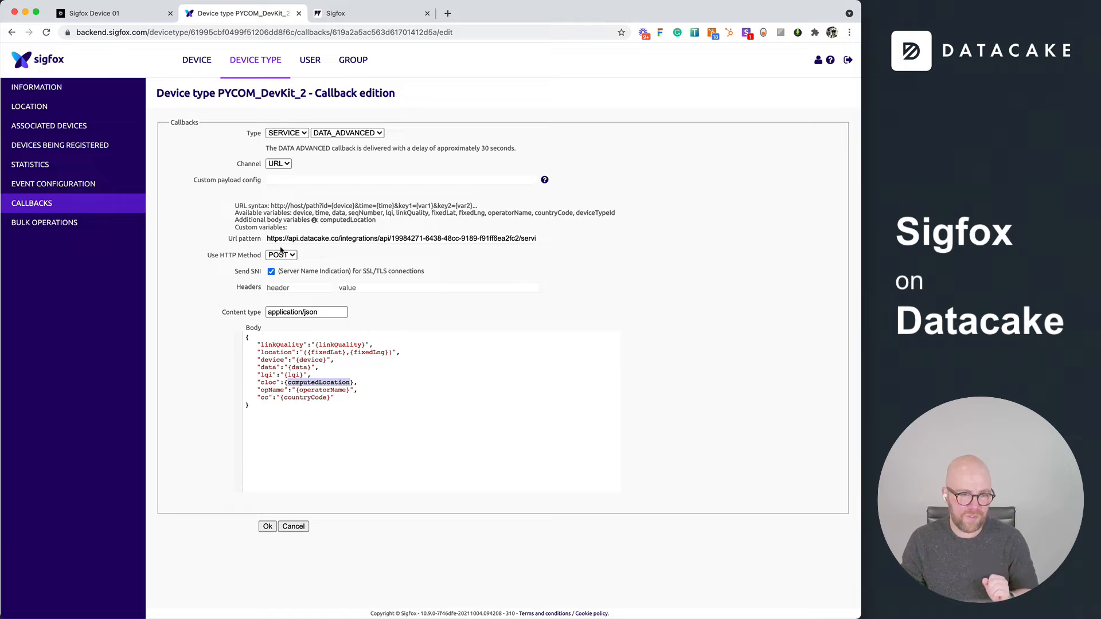
pyautogui.click(153, 19)
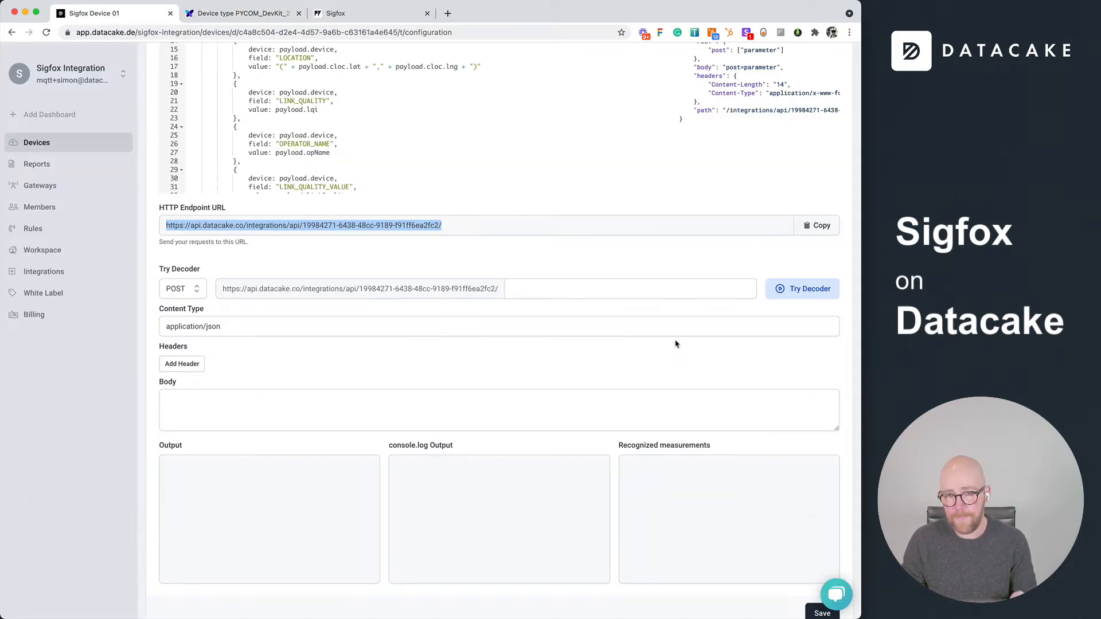
# Show the HTTP Payload Decoder logs and highlight the raw content of the most recent POST request.
pyautogui.scroll(10, 830, 223)
pyautogui.click(830, 222)
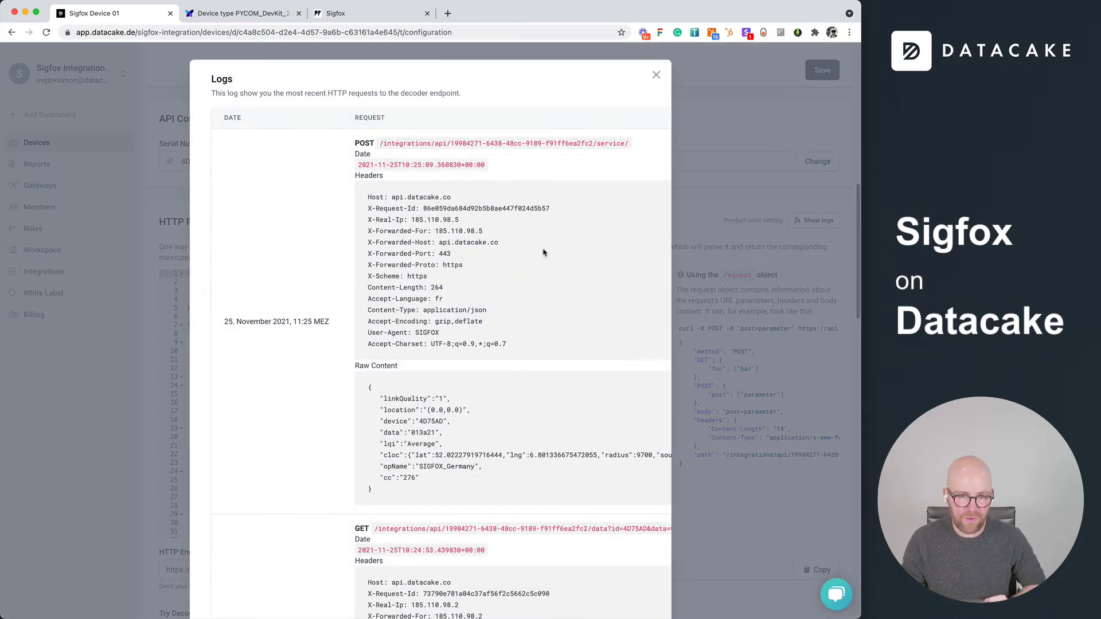
pyautogui.scroll(-6, 392, 272)
pyautogui.moveTo(392, 277); pyautogui.dragTo(367, 164)
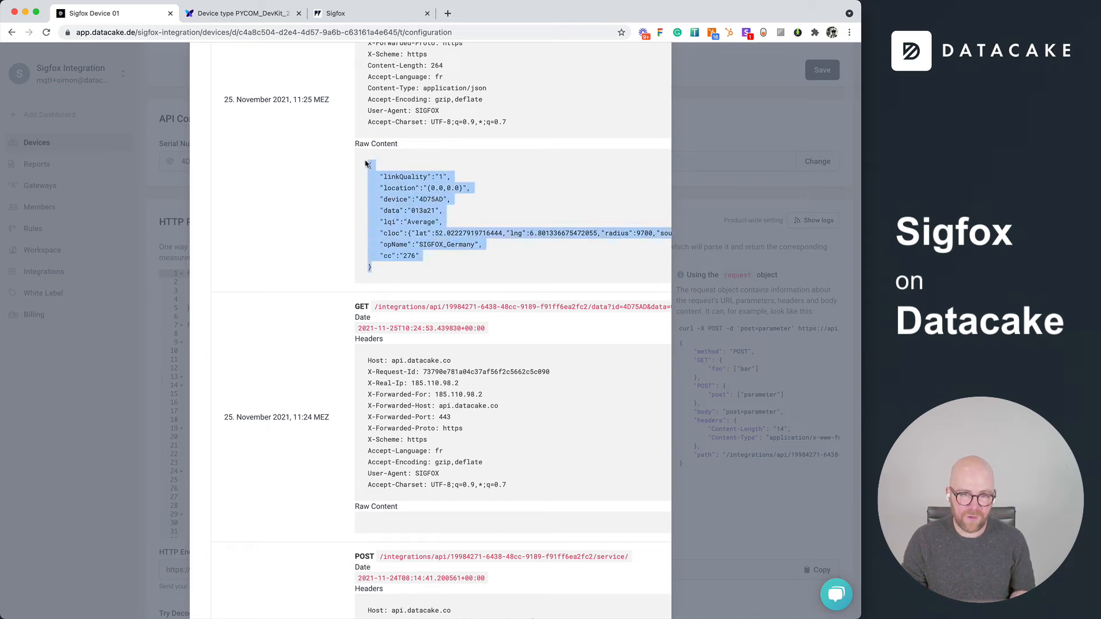
# Examine the GET request logged on 25 November 2021 and highlight the id and data parameters in its URL.
pyautogui.click(446, 330)
pyautogui.scroll(-5, 436, 373)
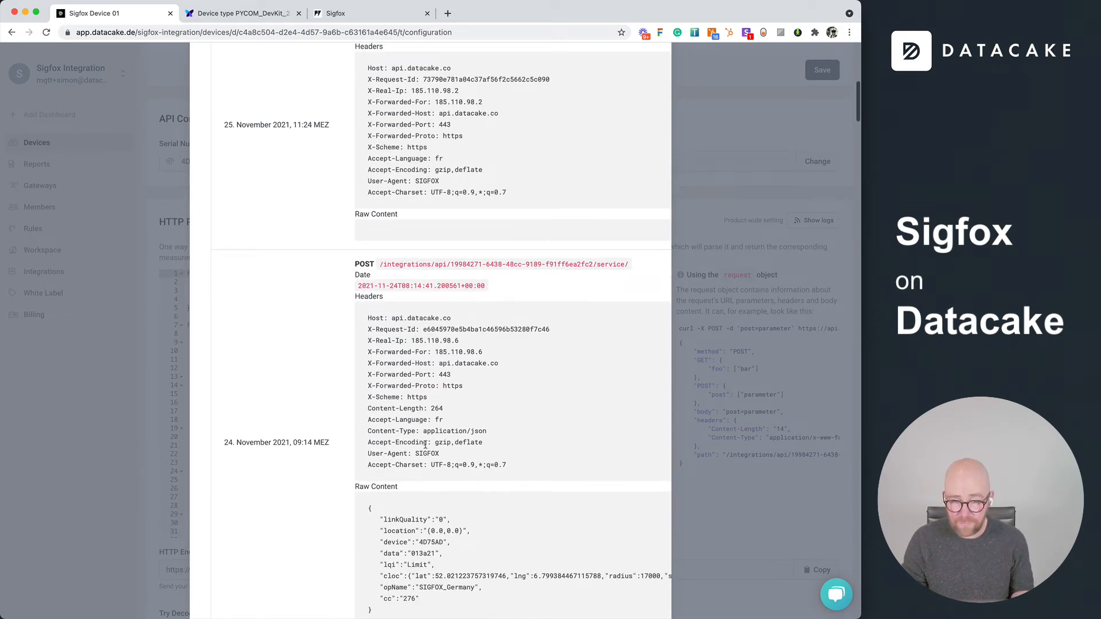
pyautogui.scroll(5, 425, 446)
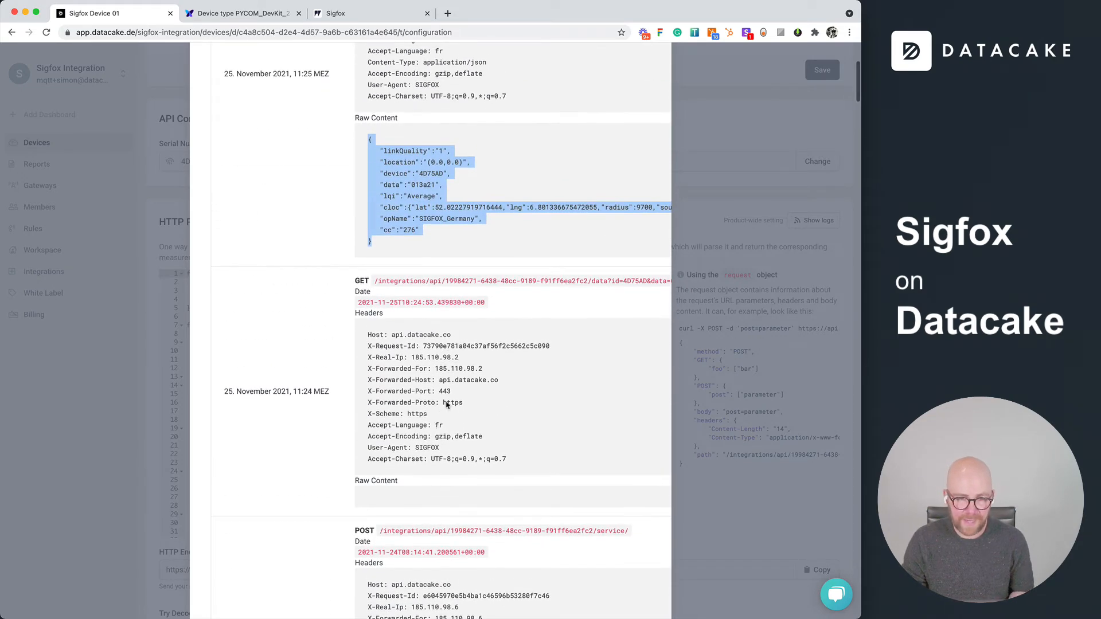
pyautogui.hscroll(4, 438, 301)
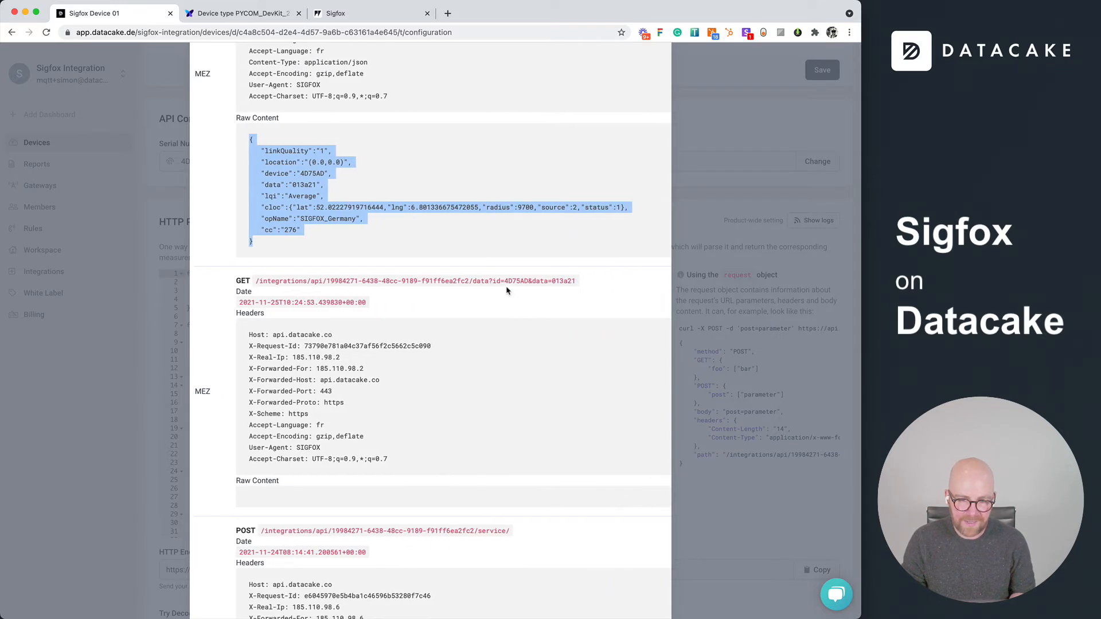
pyautogui.moveTo(574, 281); pyautogui.dragTo(482, 281)
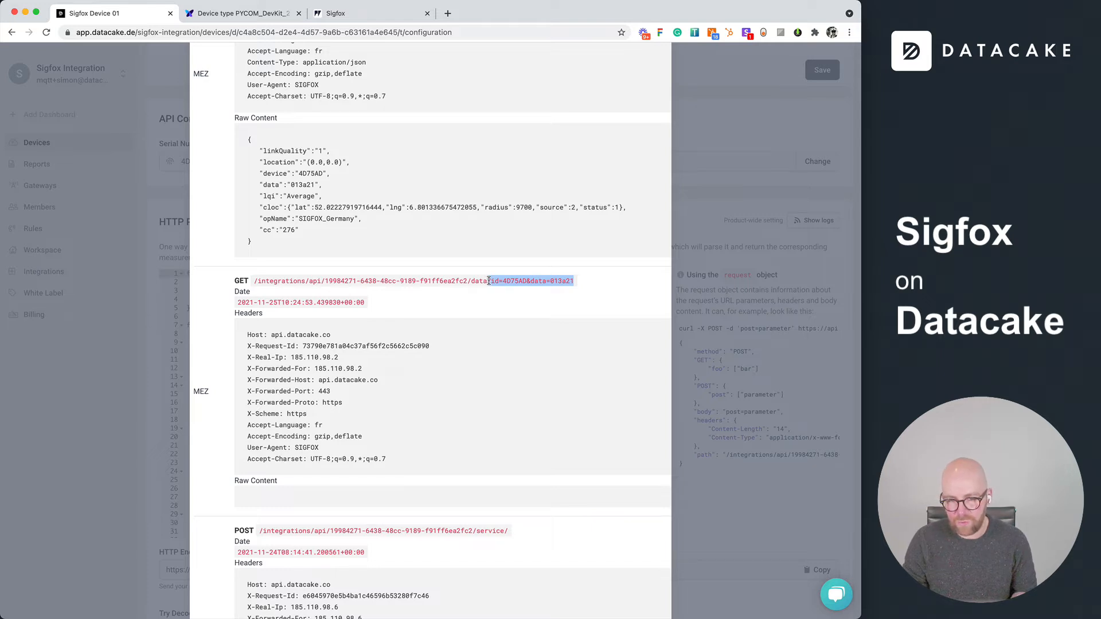
# Compare the raw content of the most recent logged POST request with the JSON body defined in the Sigfox callback.
pyautogui.hscroll(-4, 489, 281)
pyautogui.scroll(5, 488, 281)
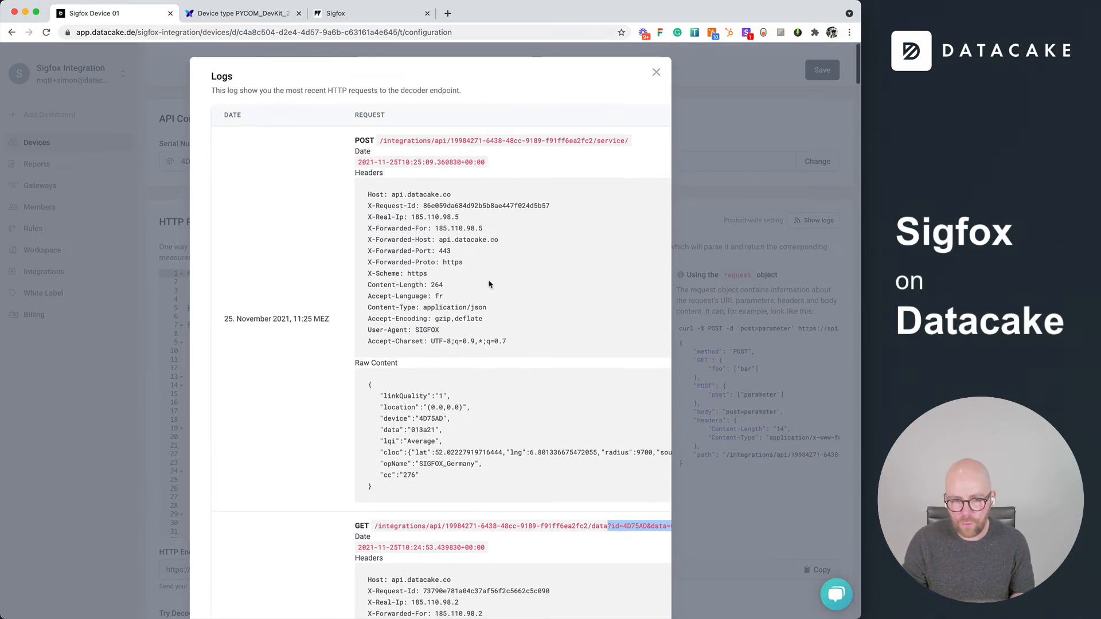
pyautogui.scroll(-1, 439, 488)
pyautogui.moveTo(413, 481); pyautogui.dragTo(367, 361)
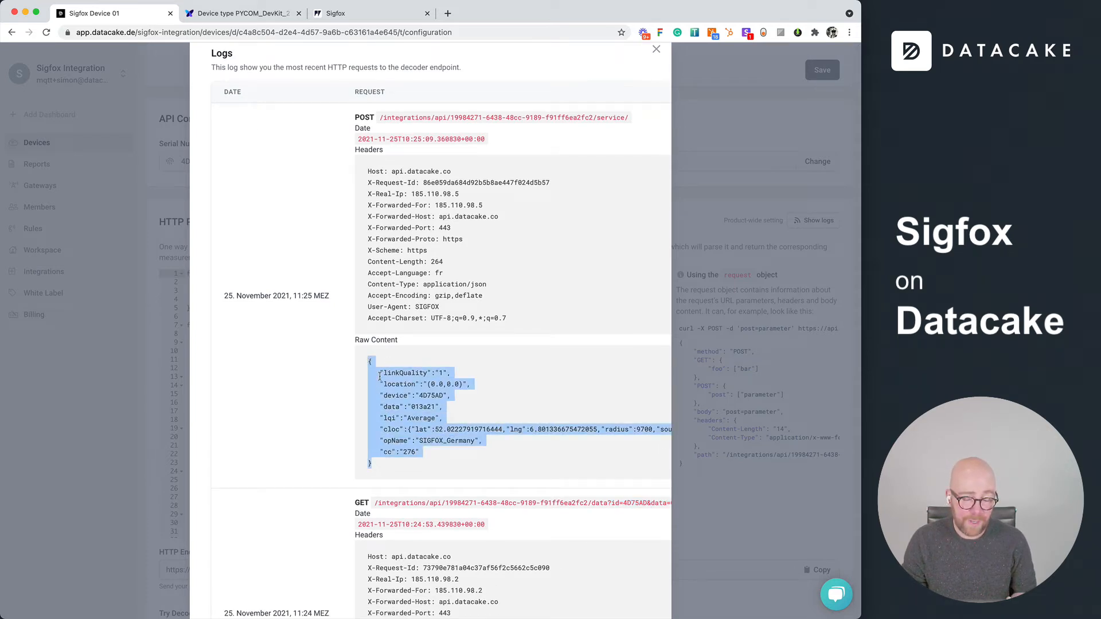
pyautogui.click(263, 15)
pyautogui.moveTo(310, 436); pyautogui.dragTo(220, 327)
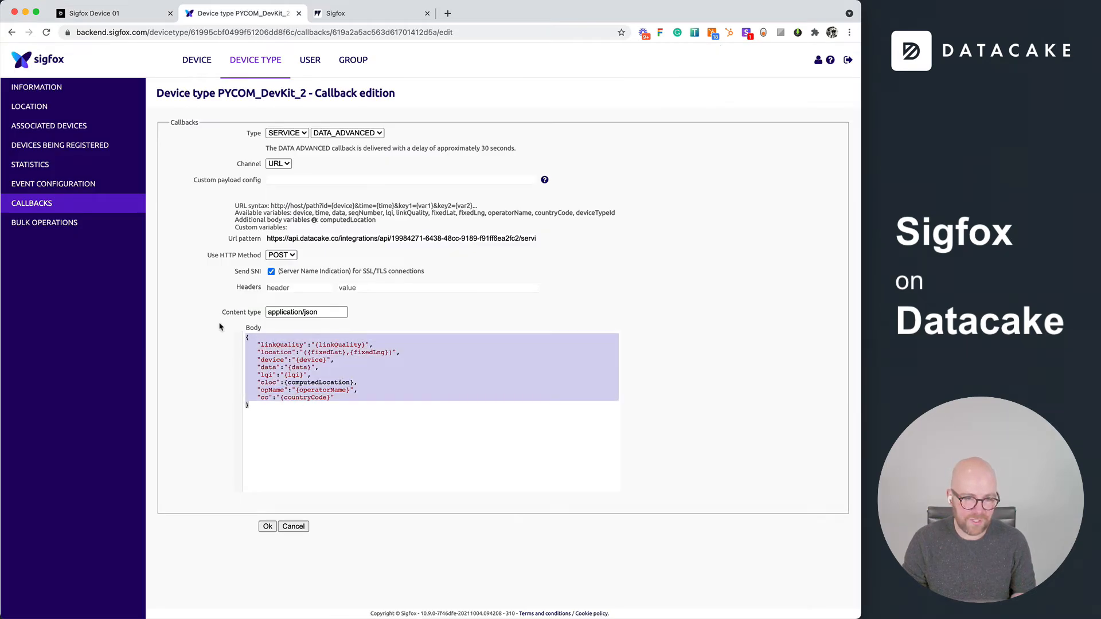
pyautogui.click(127, 16)
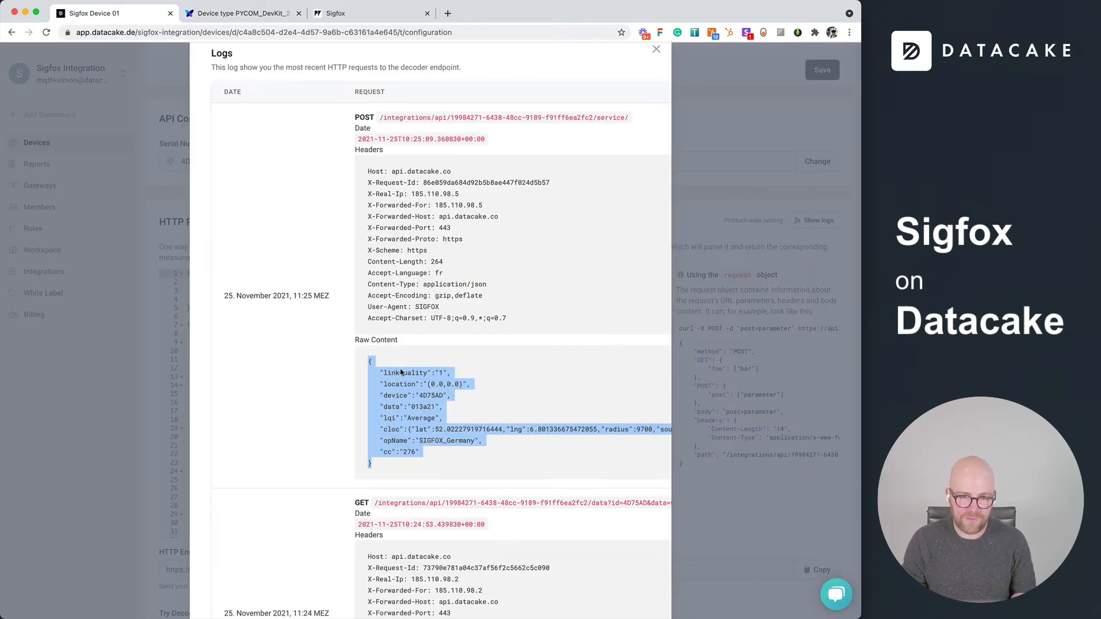
# Leave the request logs, read through the HTTP Payload Decoder code and highlight its branch handling "data" requests.
pyautogui.scroll(1, 459, 360)
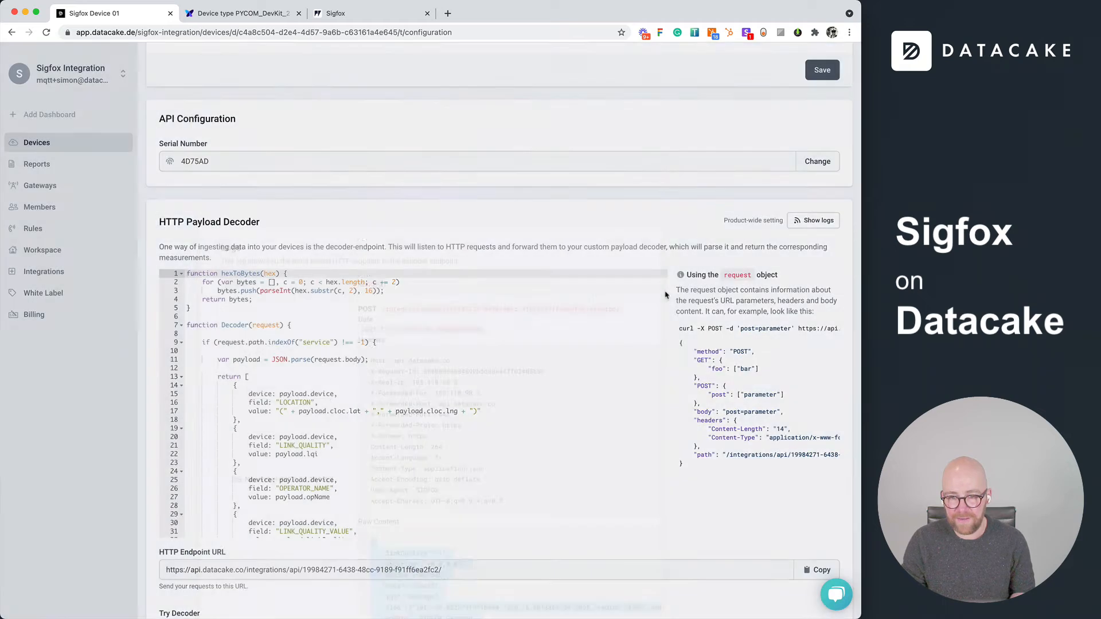
pyautogui.click(655, 75)
pyautogui.scroll(-10, 571, 352)
pyautogui.scroll(8, 488, 252)
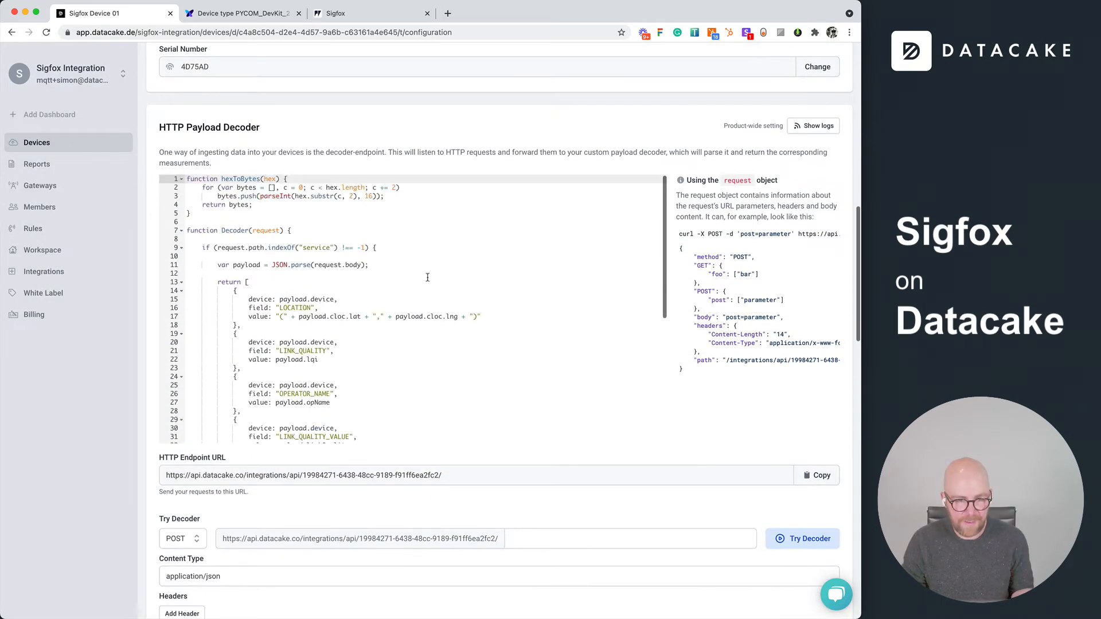
pyautogui.scroll(-5, 286, 301)
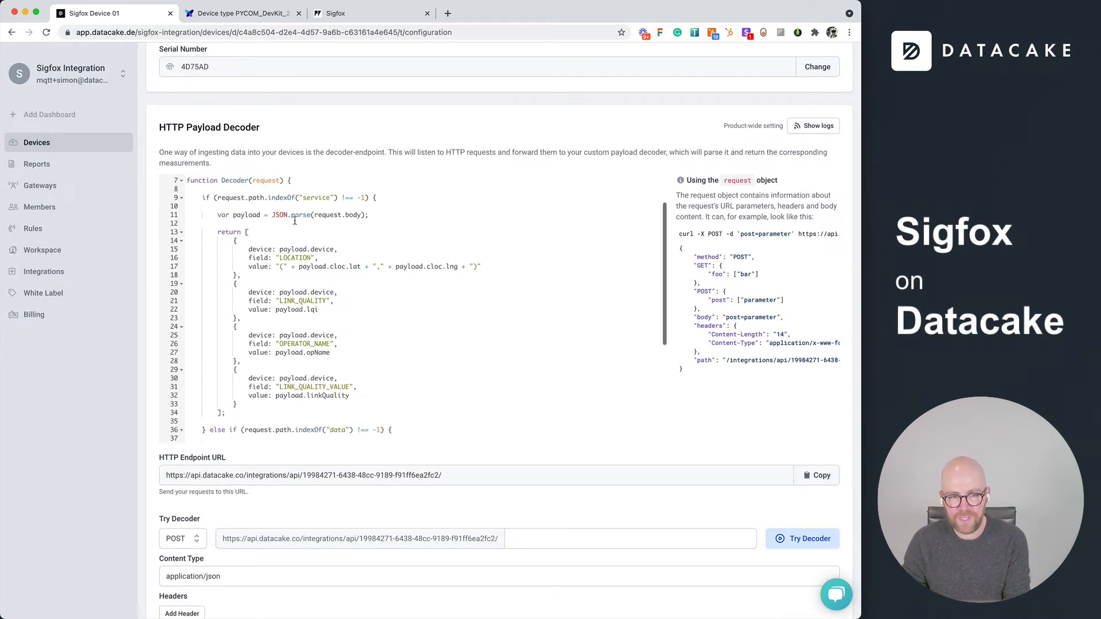
pyautogui.scroll(-2, 267, 298)
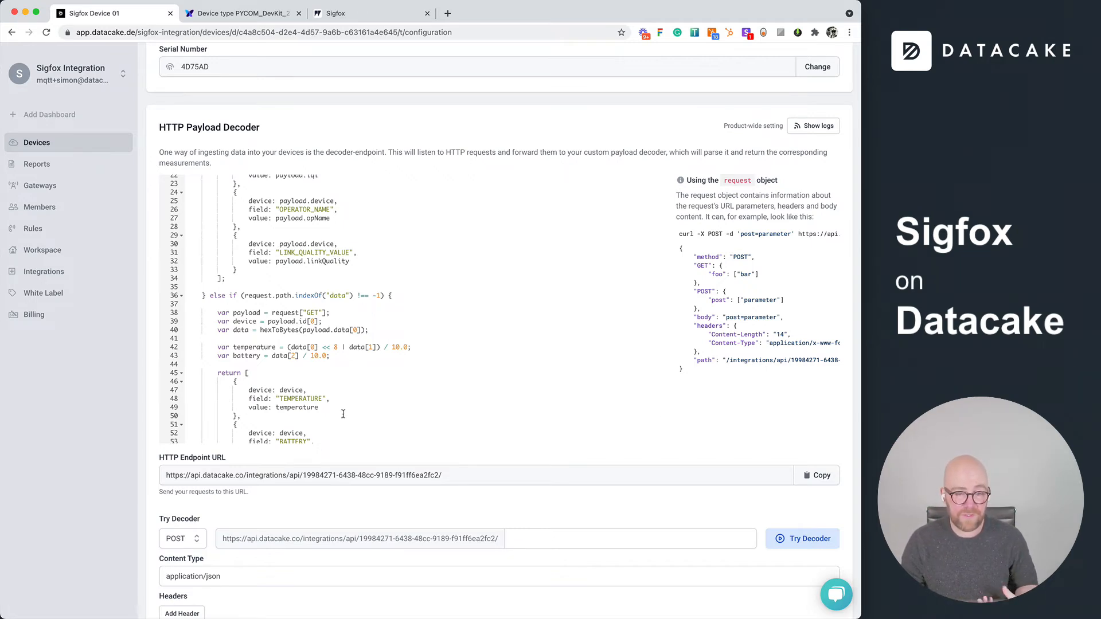
pyautogui.scroll(-1, 344, 478)
pyautogui.scroll(-2, 336, 280)
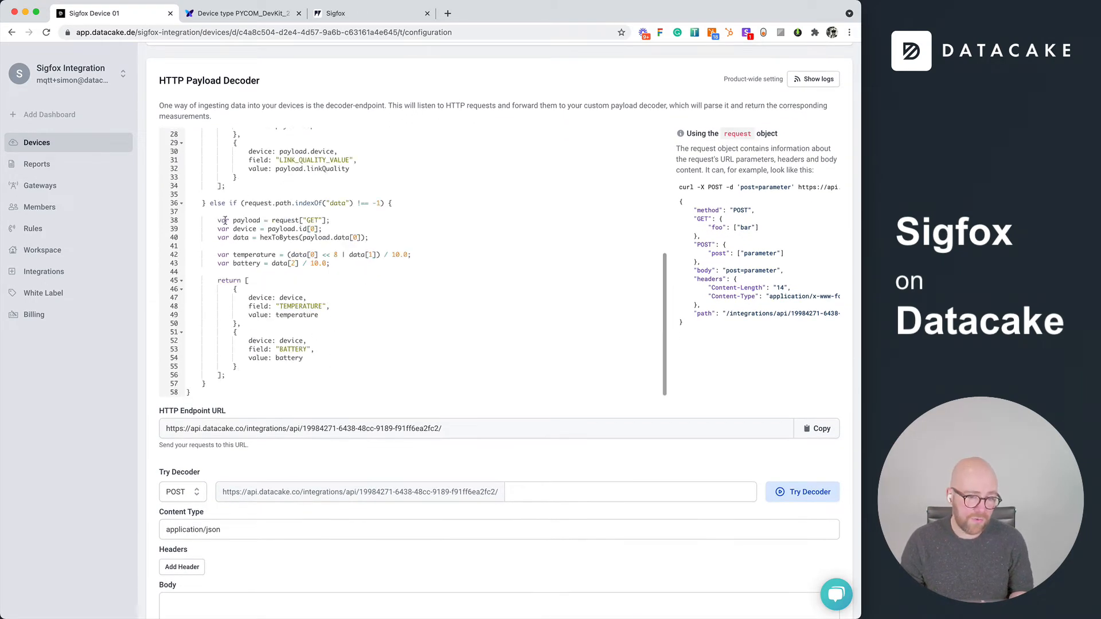
pyautogui.moveTo(210, 202); pyautogui.dragTo(232, 392)
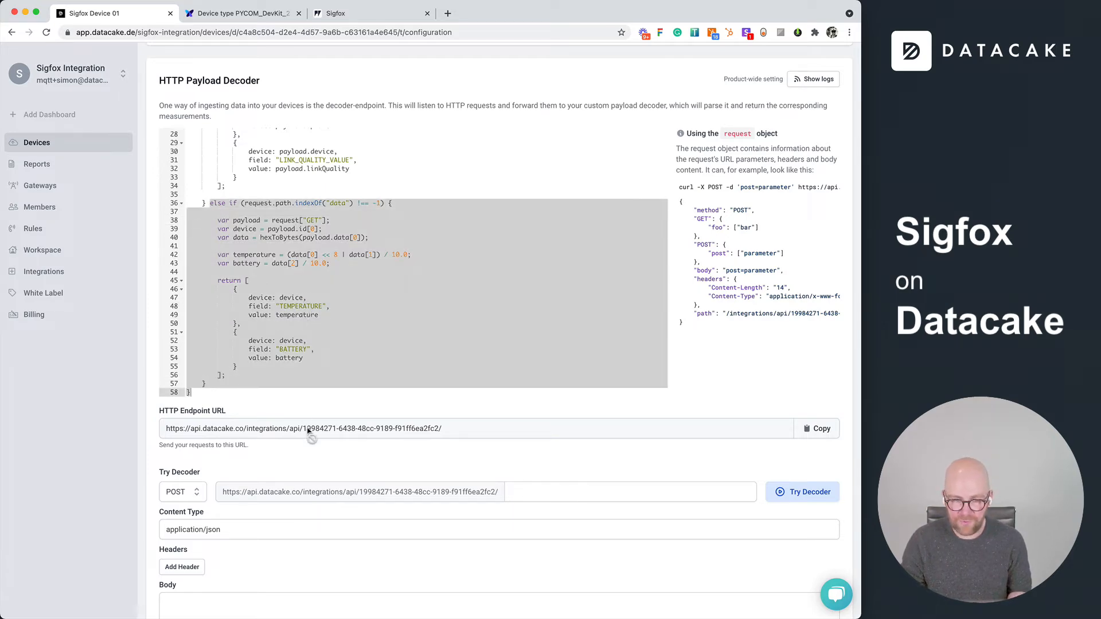
# Review the Fields defined for Sigfox Device 01 and go back to the device's dashboard.
pyautogui.scroll(-12, 298, 434)
pyautogui.scroll(-4, 503, 523)
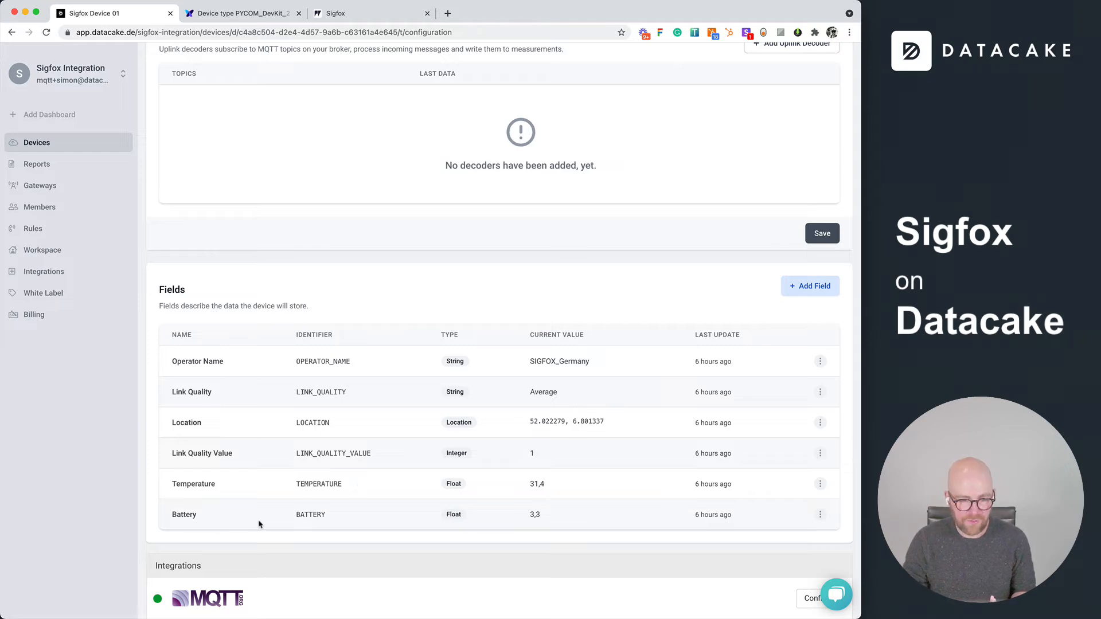
pyautogui.scroll(15, 258, 524)
pyautogui.click(175, 194)
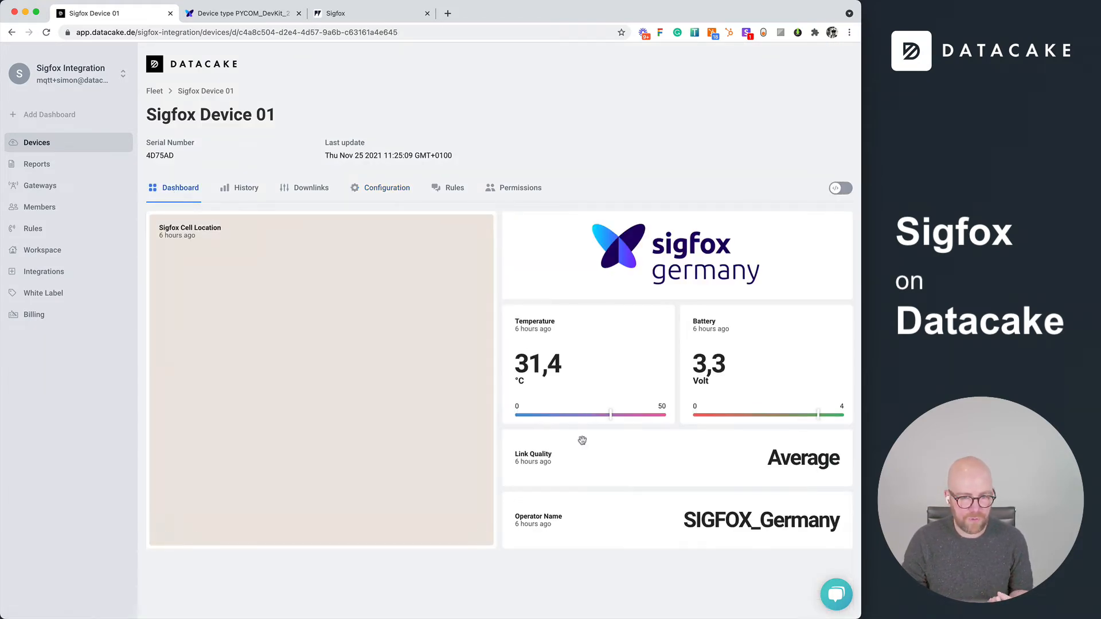
# Switch the dashboard to edit mode to look at the widget controls, and switch edit mode off again.
pyautogui.click(840, 188)
pyautogui.moveTo(690, 279)
pyautogui.mouseDown()
pyautogui.moveTo(685, 457)
pyautogui.moveTo(699, 292)
pyautogui.moveTo(691, 281)
pyautogui.mouseUp()
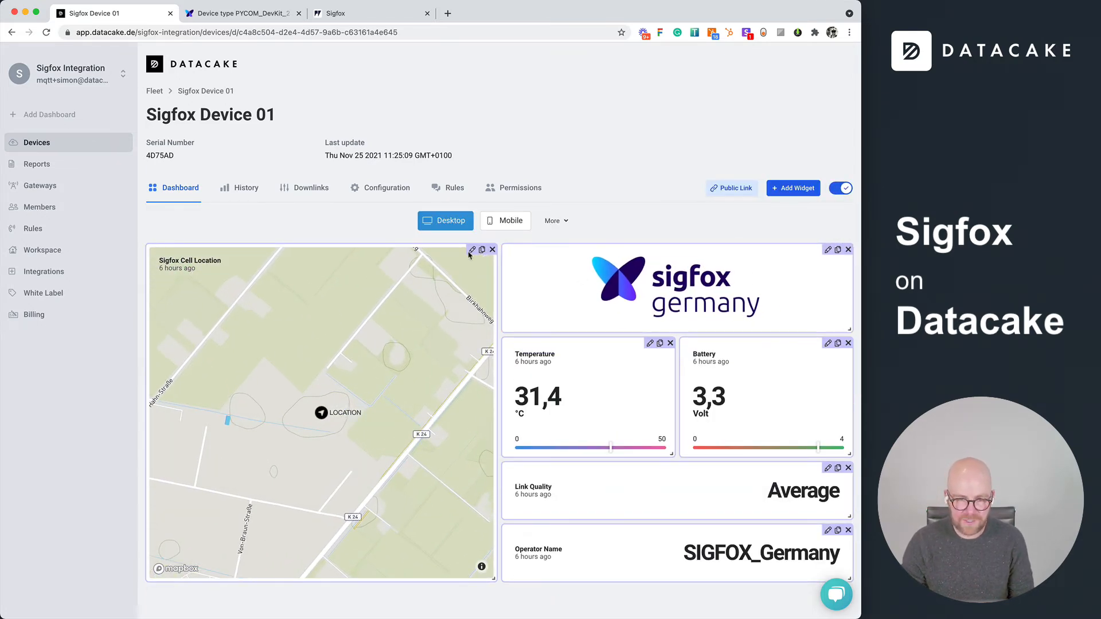
pyautogui.click(841, 188)
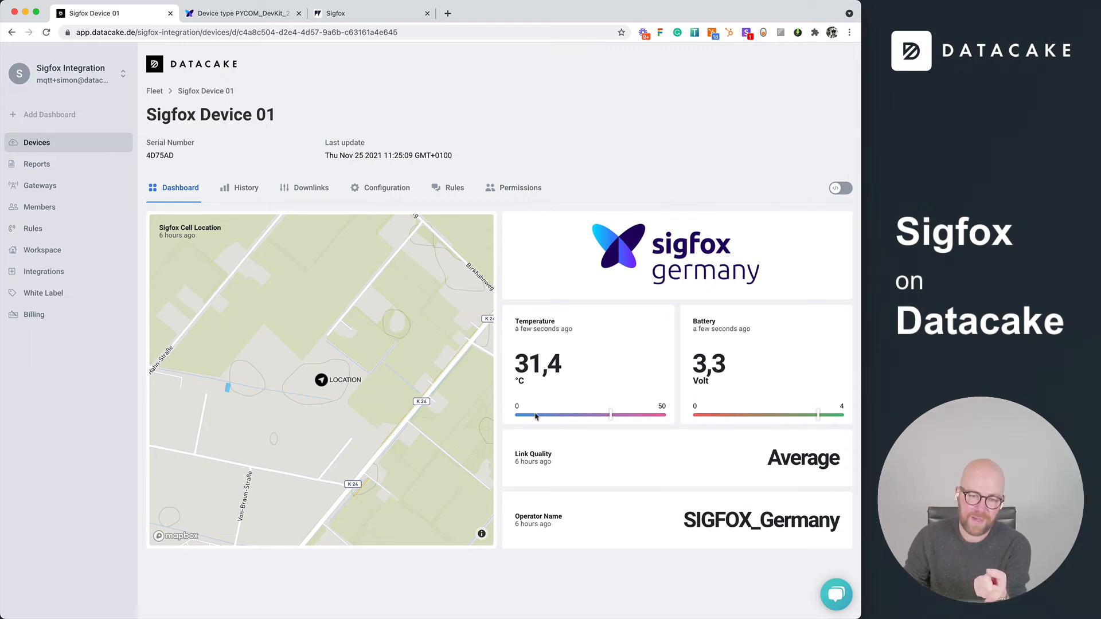
# Watch the dashboard for new readings and inspect the device's surroundings on the Sigfox Cell Location map.
pyautogui.moveTo(720, 332)
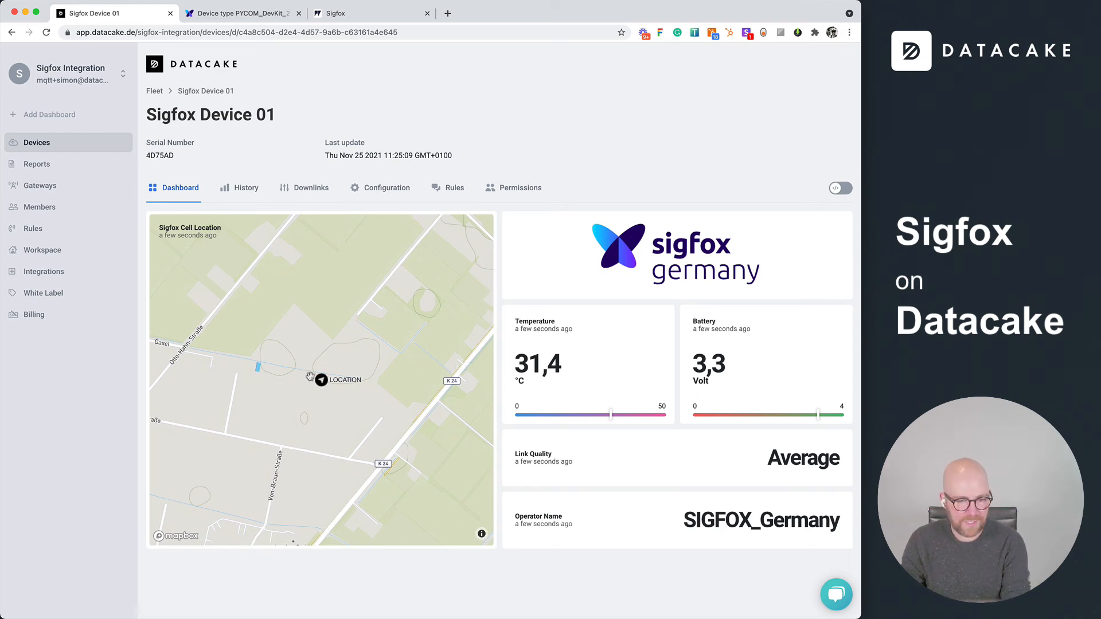
pyautogui.scroll(-8, 310, 377)
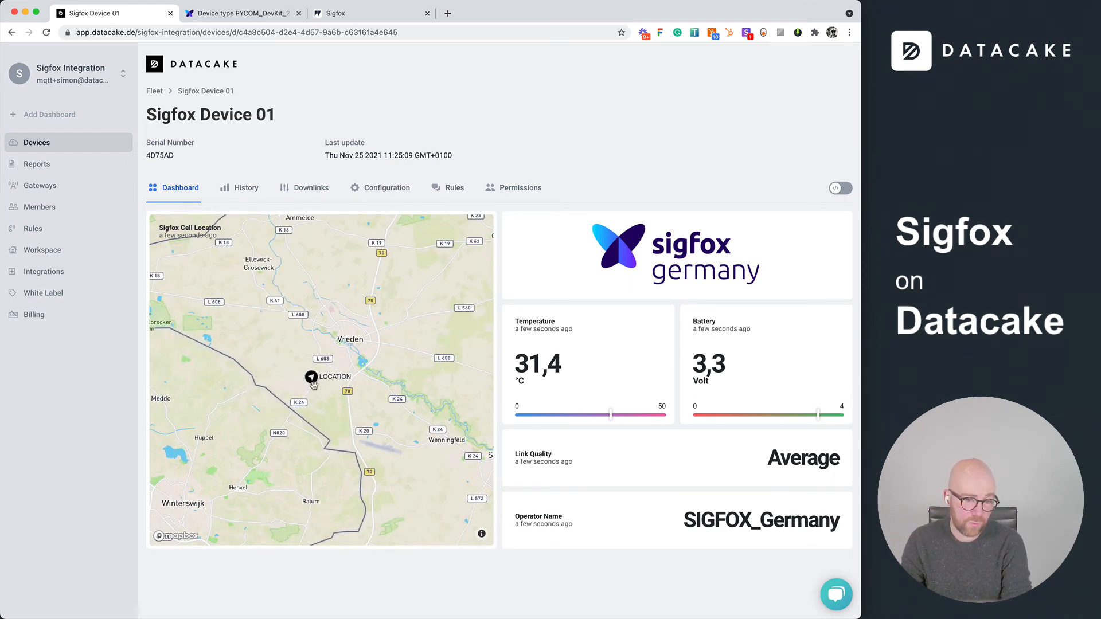
pyautogui.scroll(8, 303, 379)
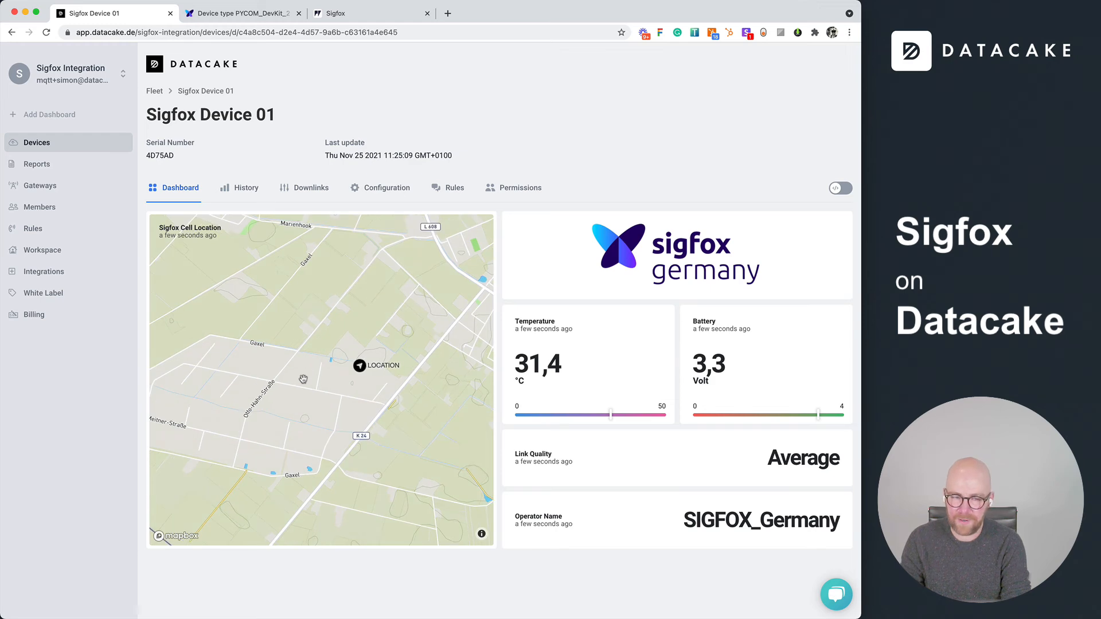
pyautogui.scroll(-7, 355, 371)
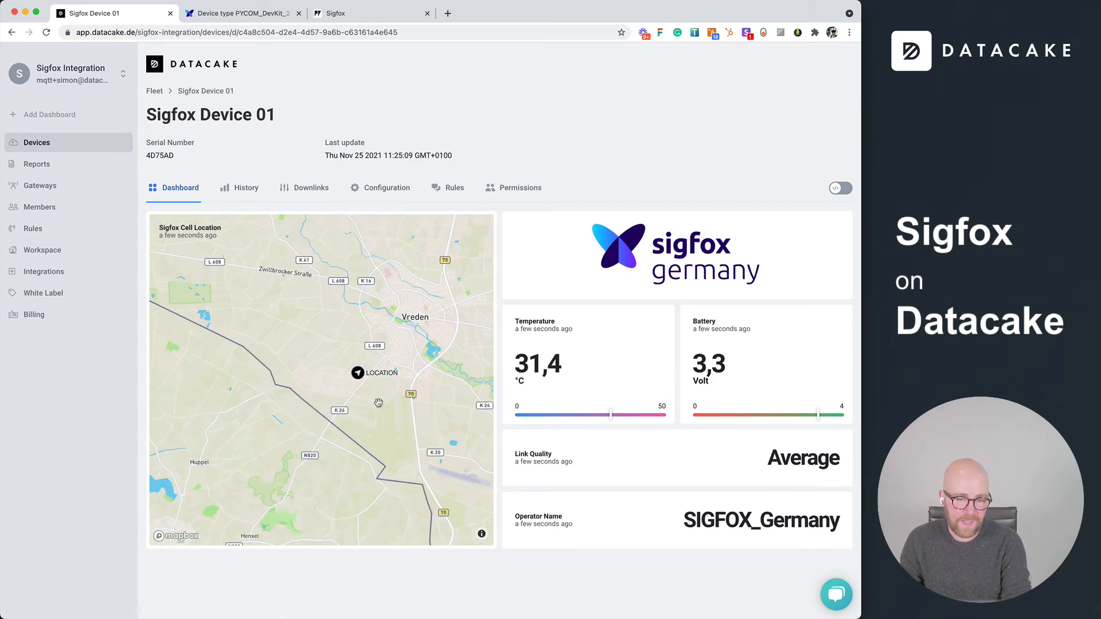
pyautogui.moveTo(378, 403); pyautogui.dragTo(332, 437)
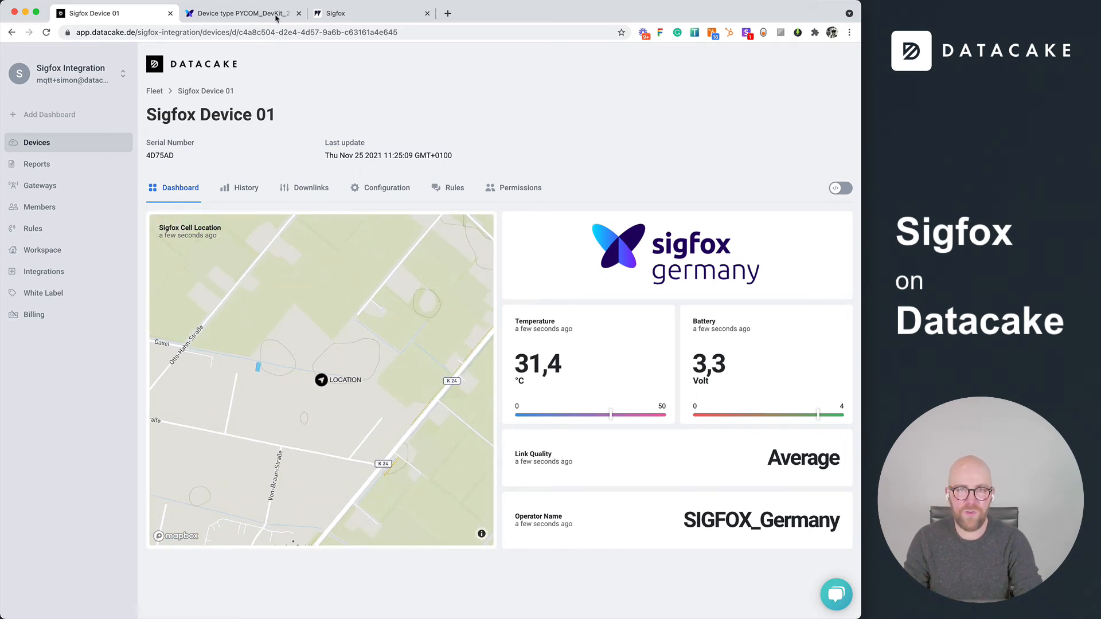
# Revisit the Sigfox callback settings and Pycom's Sigfox registration guide, and return to the Datacake device dashboard.
pyautogui.click(276, 18)
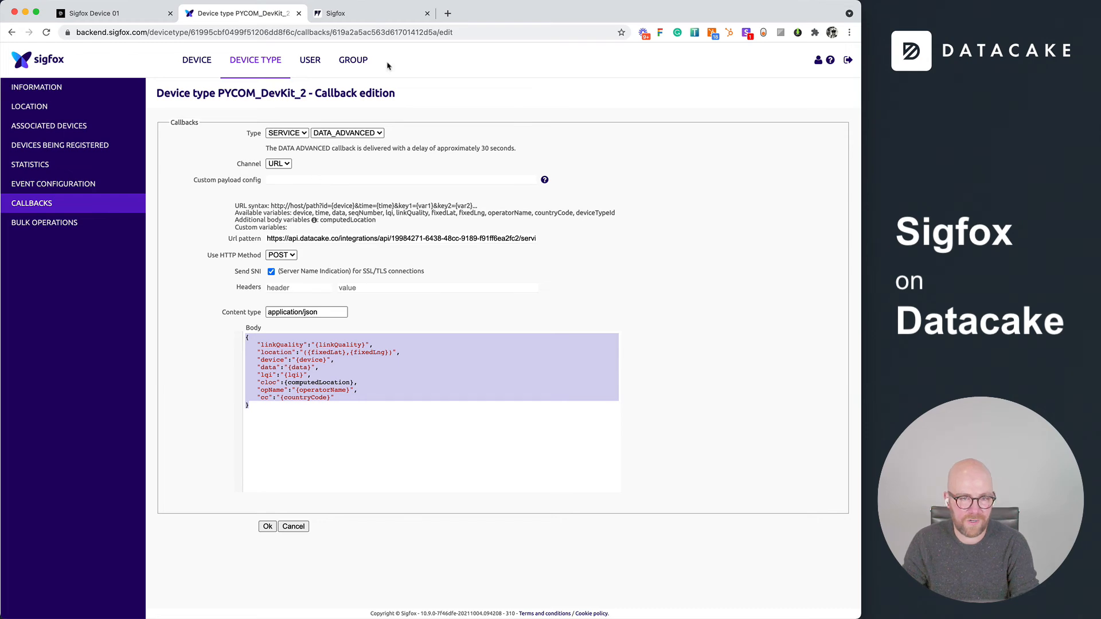
pyautogui.click(369, 22)
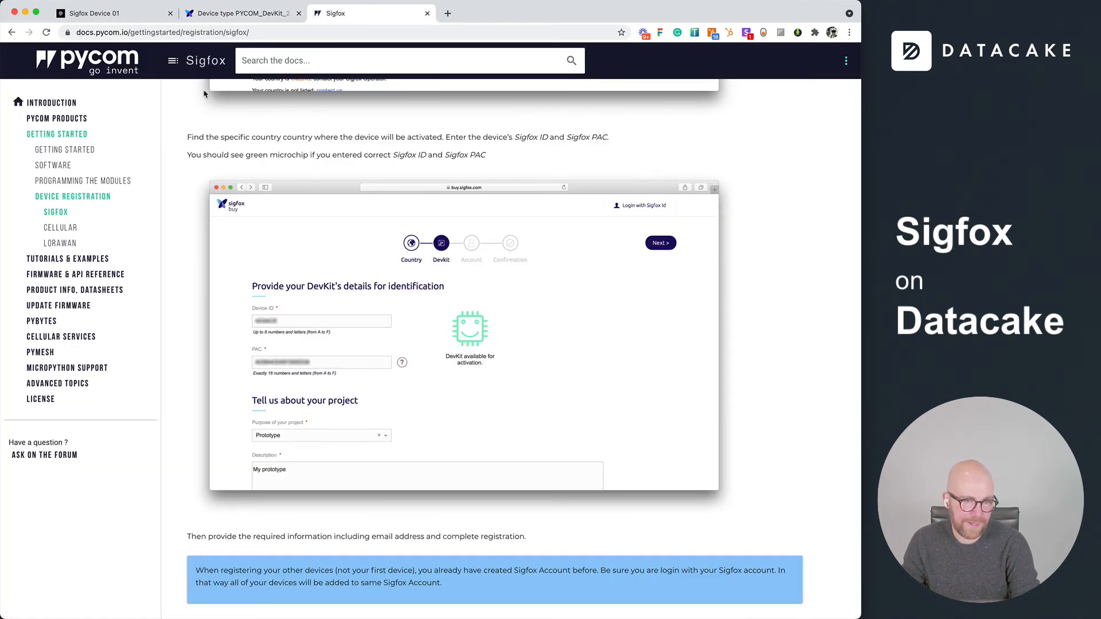
pyautogui.click(253, 18)
pyautogui.click(383, 405)
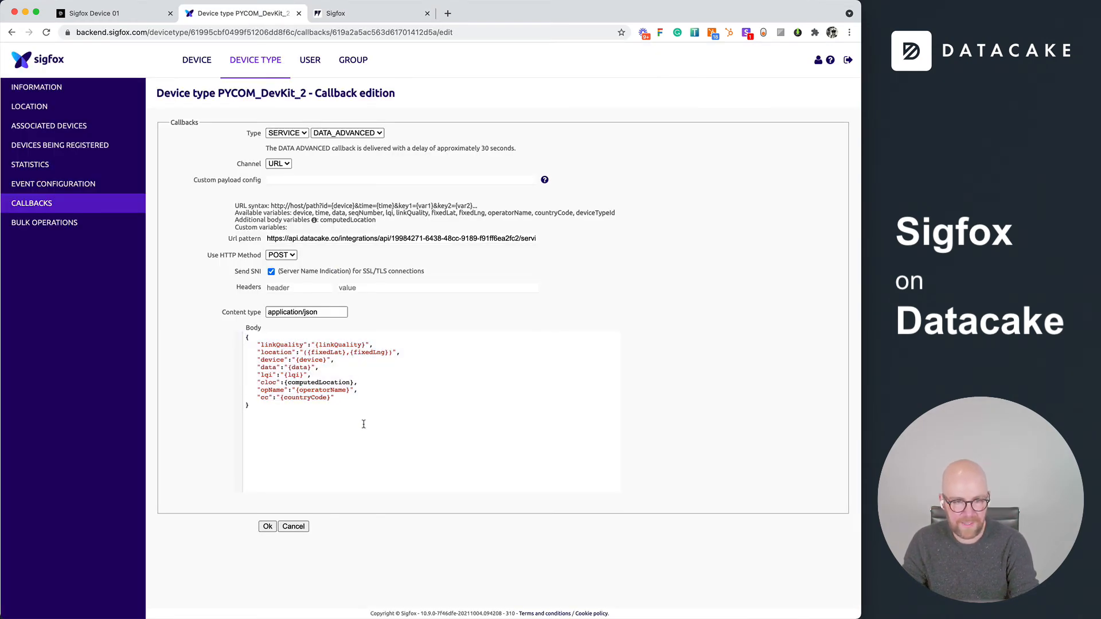
pyautogui.click(148, 13)
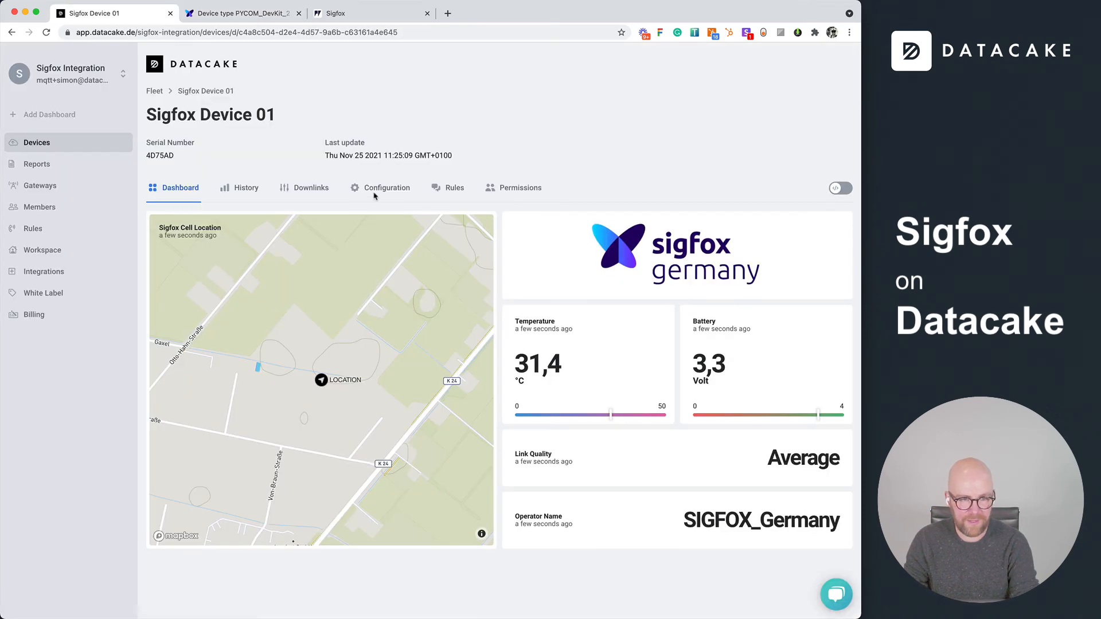
# Start adding an API device from the device list, assigning it to the existing Sigfox Demo Product.
pyautogui.click(41, 150)
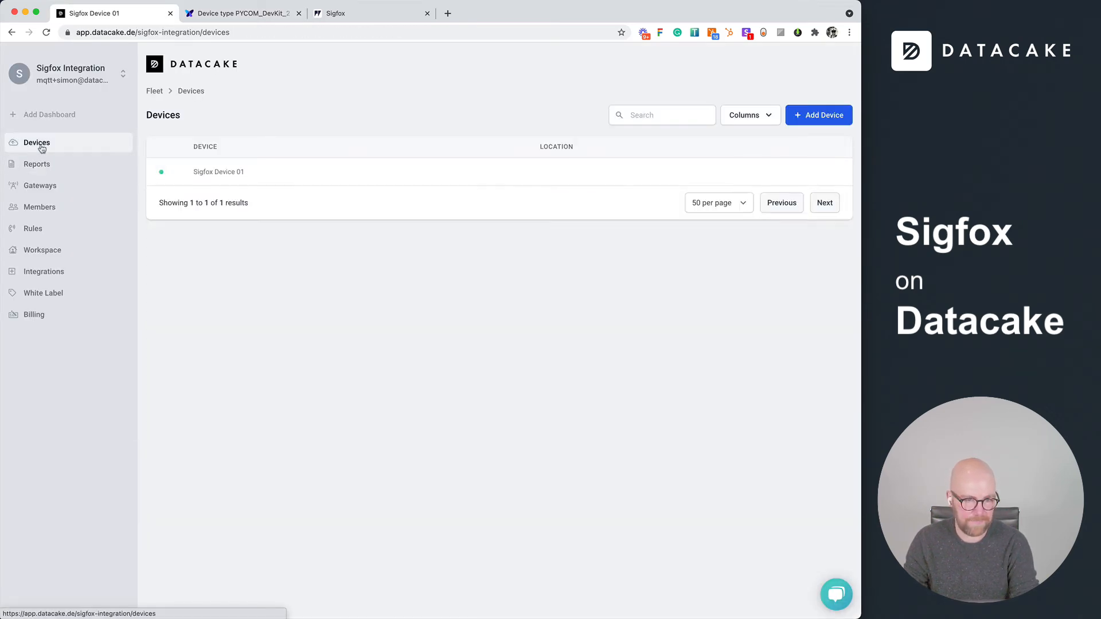
pyautogui.click(809, 122)
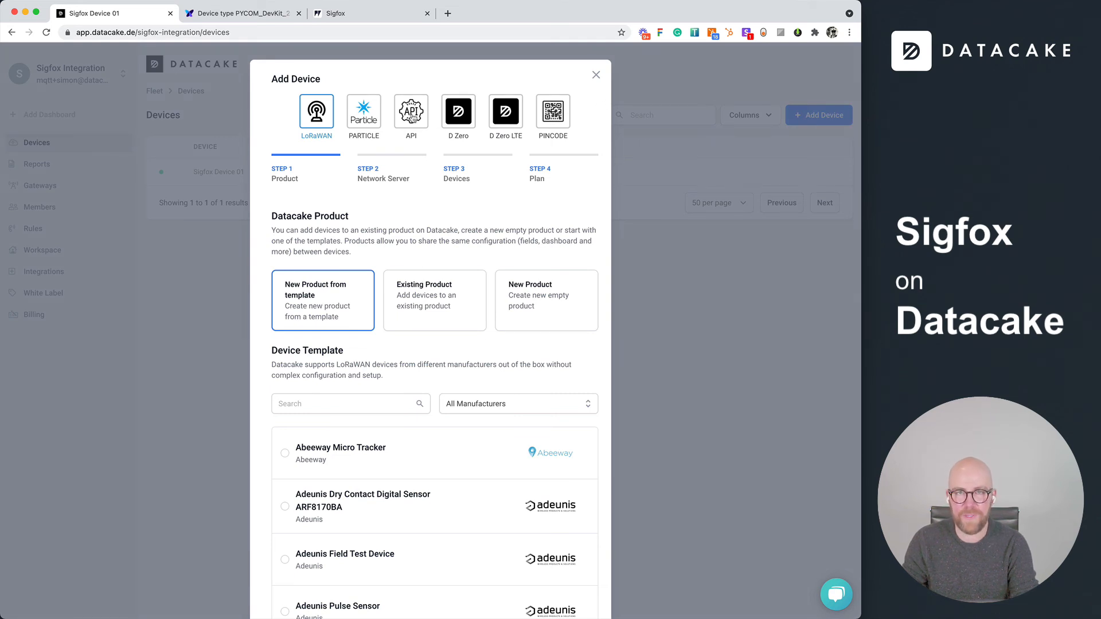
pyautogui.click(411, 118)
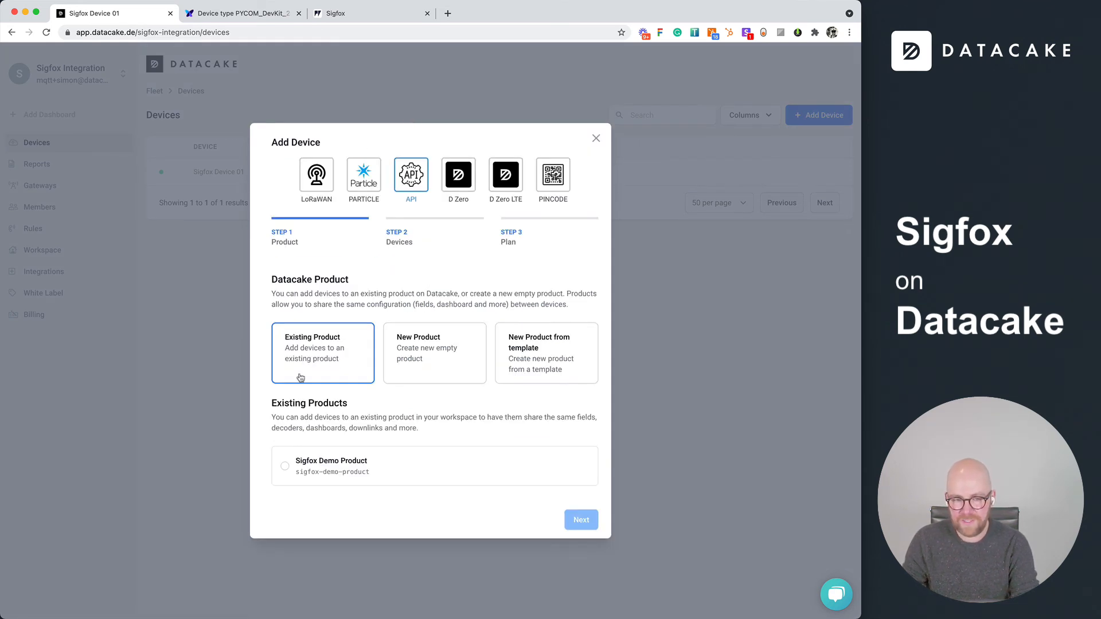
pyautogui.click(332, 470)
pyautogui.click(589, 522)
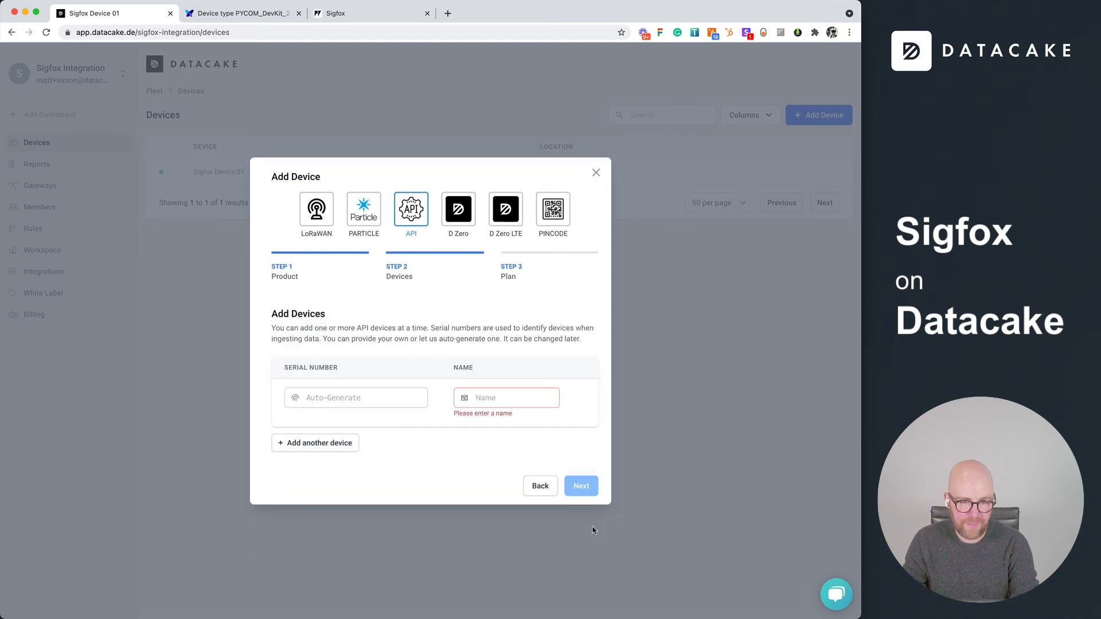
# Look up the PYCOM_DevKit_1 device in the Sigfox backend and copy its device ID for the serial number.
pyautogui.click(369, 400)
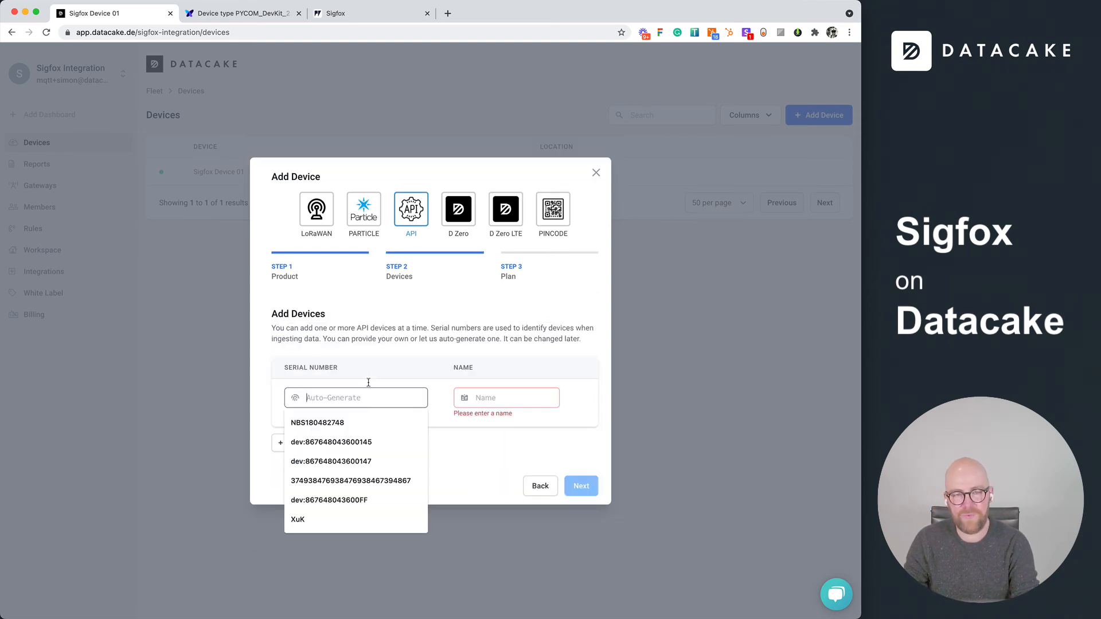
pyautogui.click(244, 14)
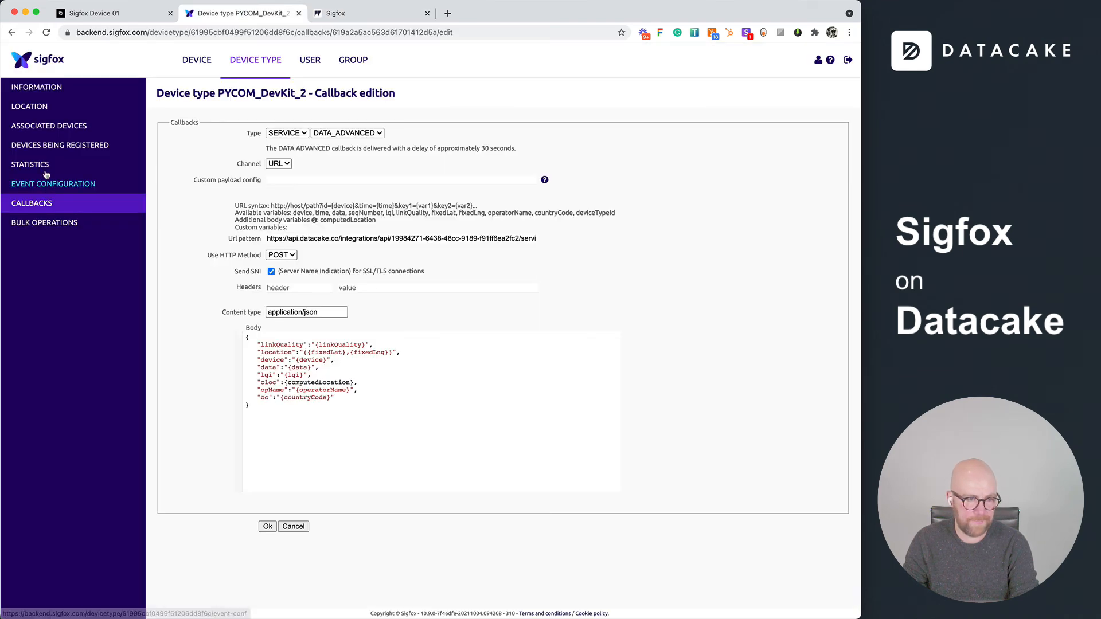
pyautogui.click(196, 61)
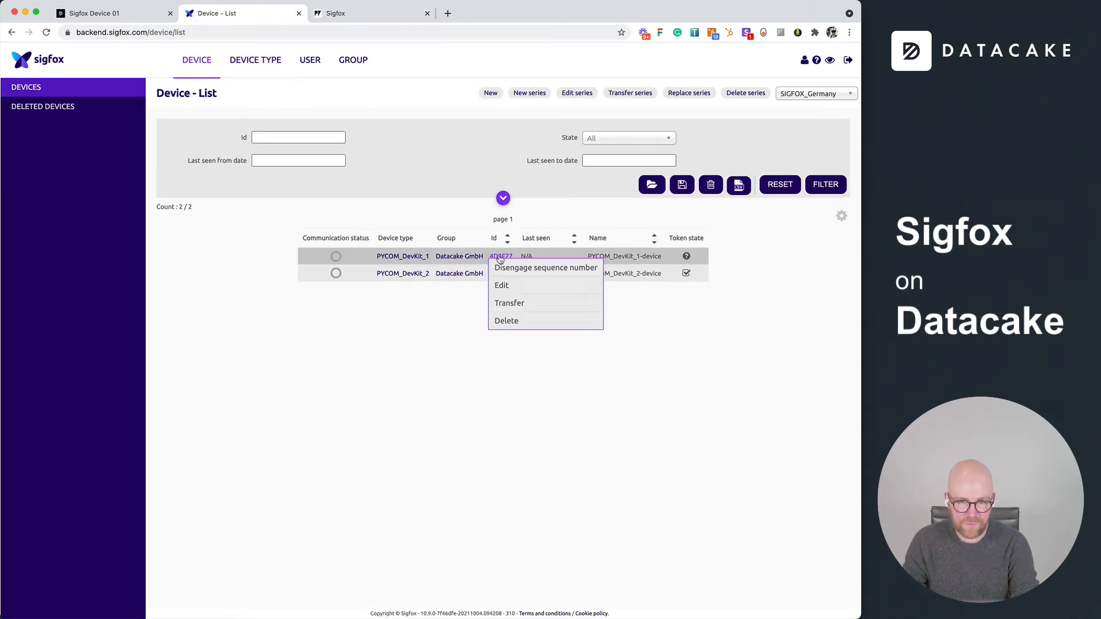
pyautogui.click(498, 259)
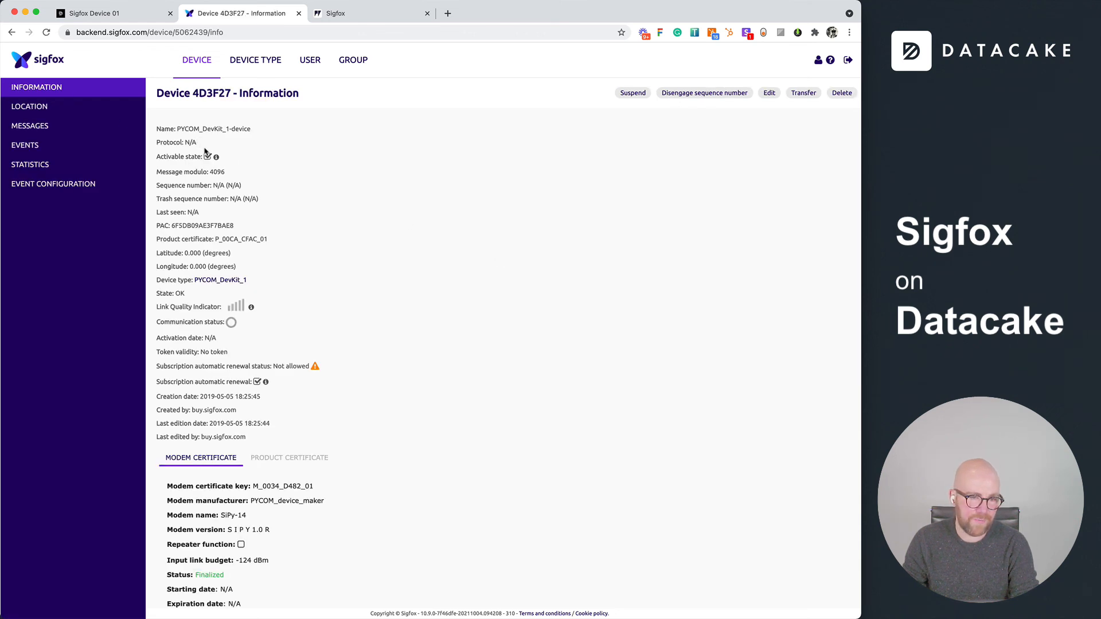
pyautogui.doubleClick(209, 93)
pyautogui.hotkey('ctrl', 'c')
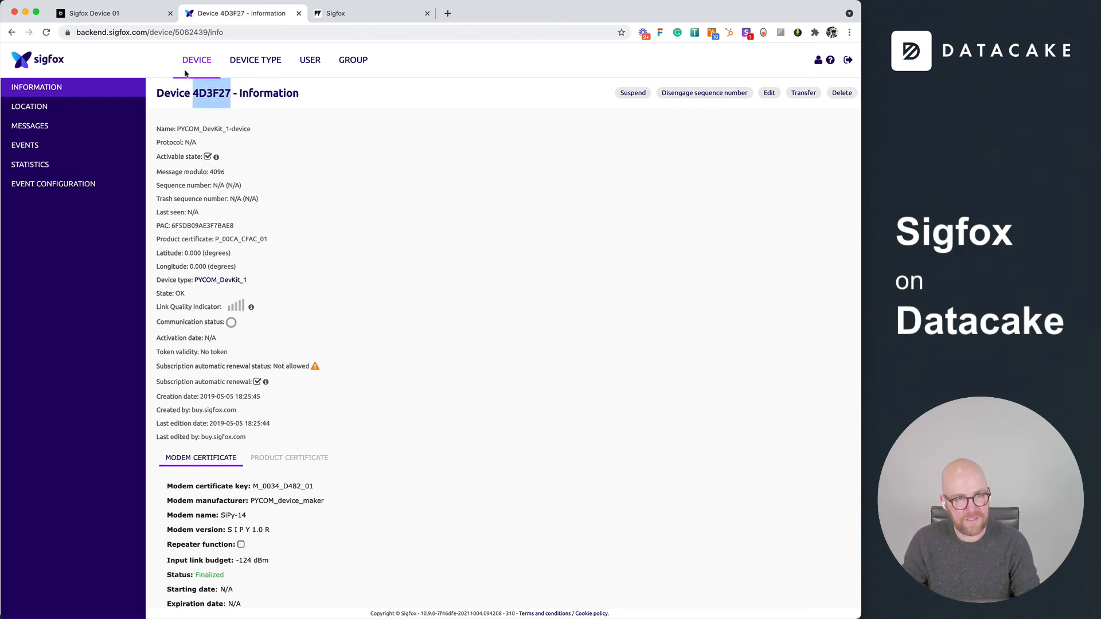
# Enter the copied Sigfox ID 4D3F27 as the new Datacake device's serial number, and cancel adding the device.
pyautogui.click(130, 14)
pyautogui.click(379, 396)
pyautogui.hotkey('ctrl', 'v')
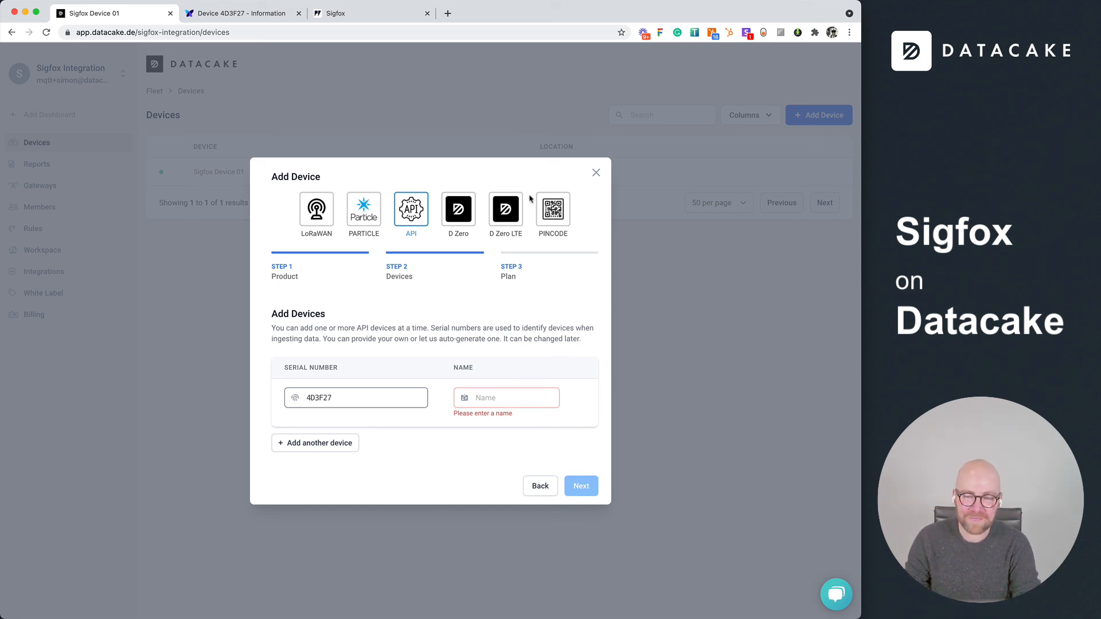
pyautogui.click(595, 173)
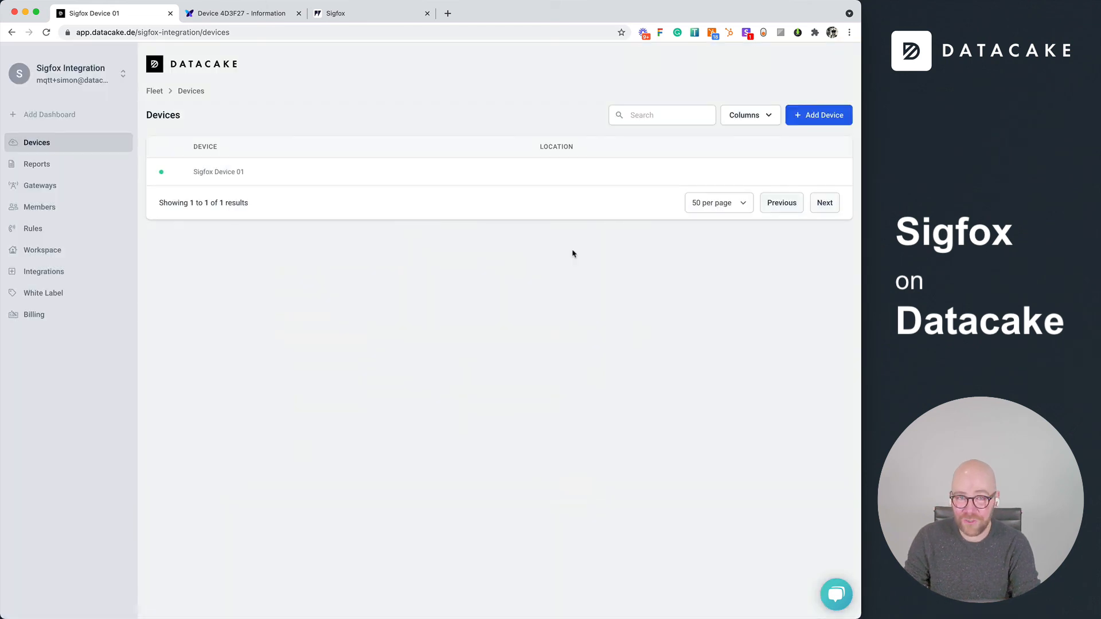
pyautogui.click(525, 7)
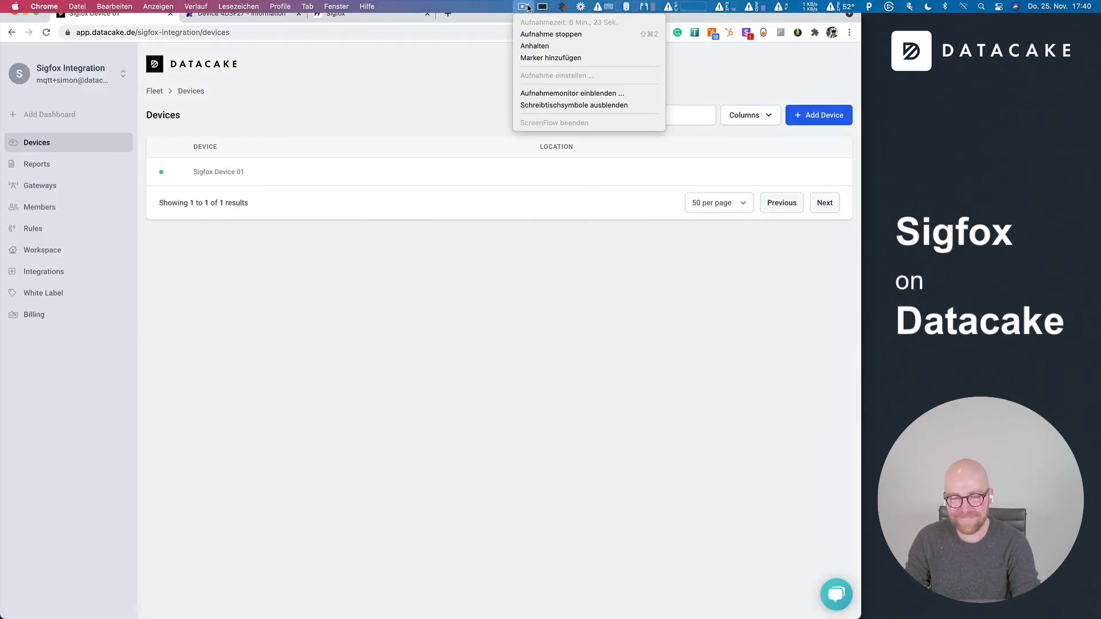